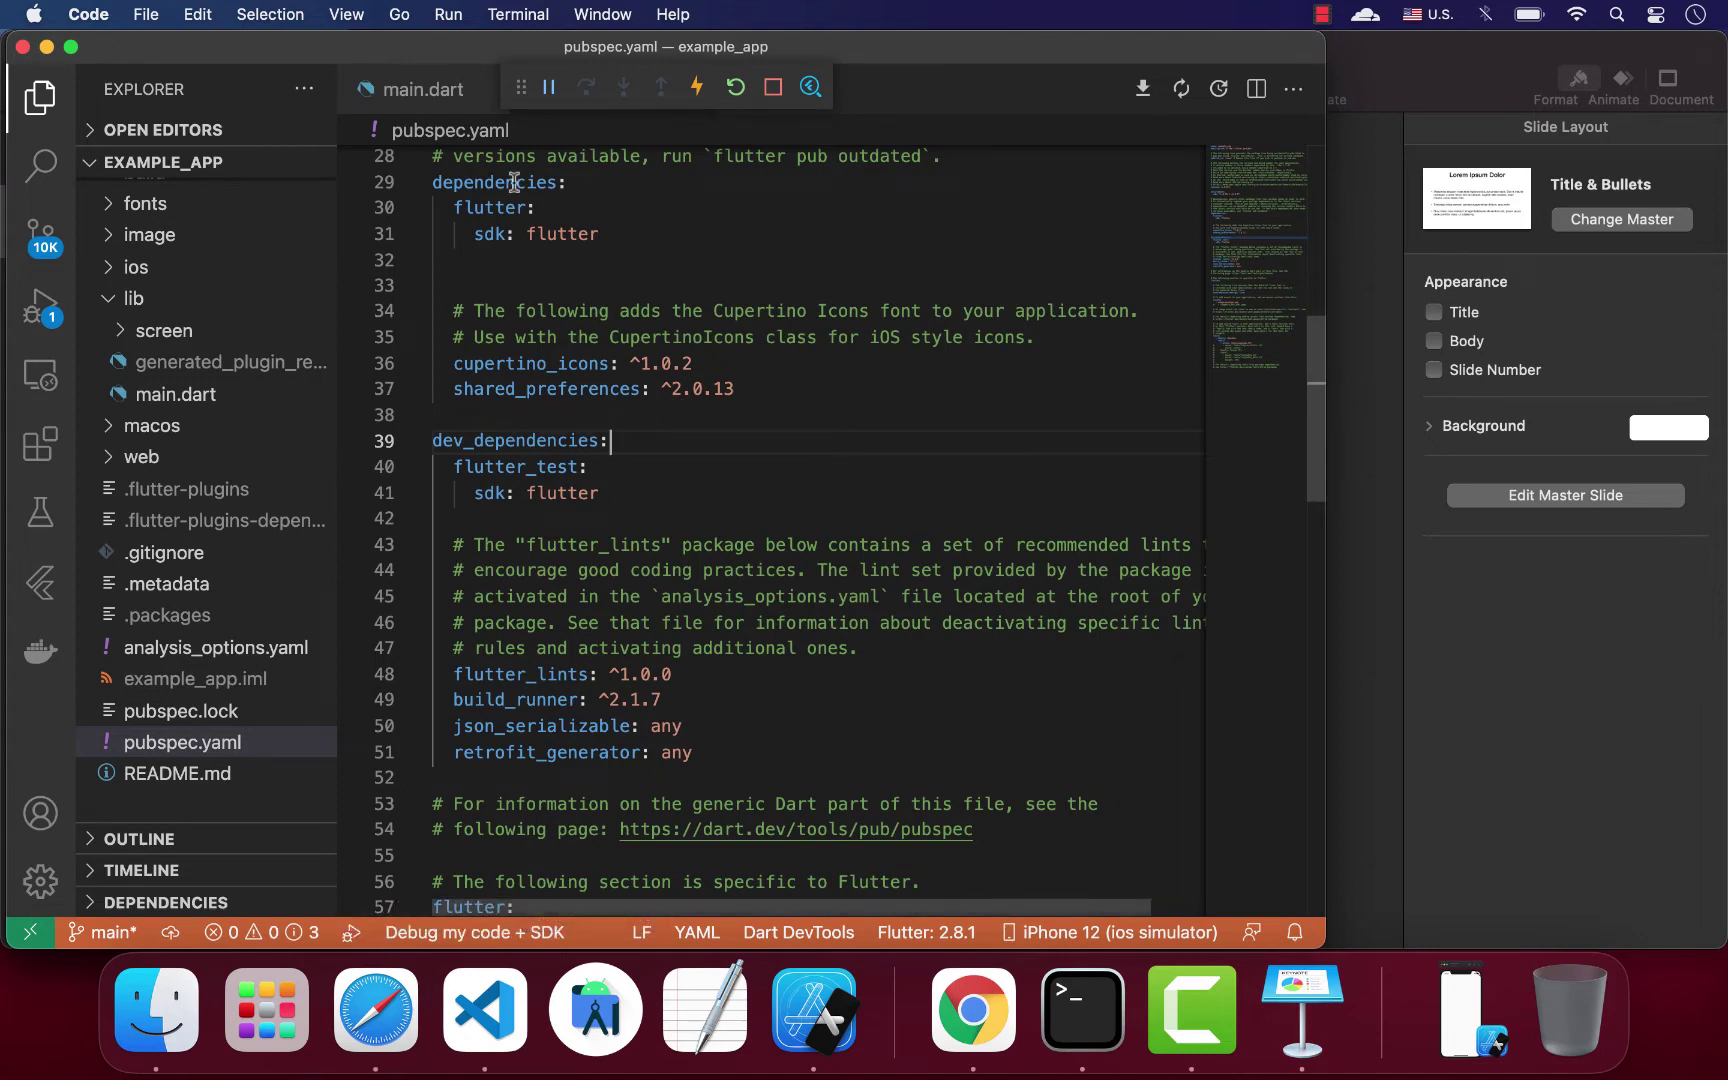
Add the sqflite package (^2.0.2) to pubspec.yaml with the Dart: Add Dependency command
click(660, 389)
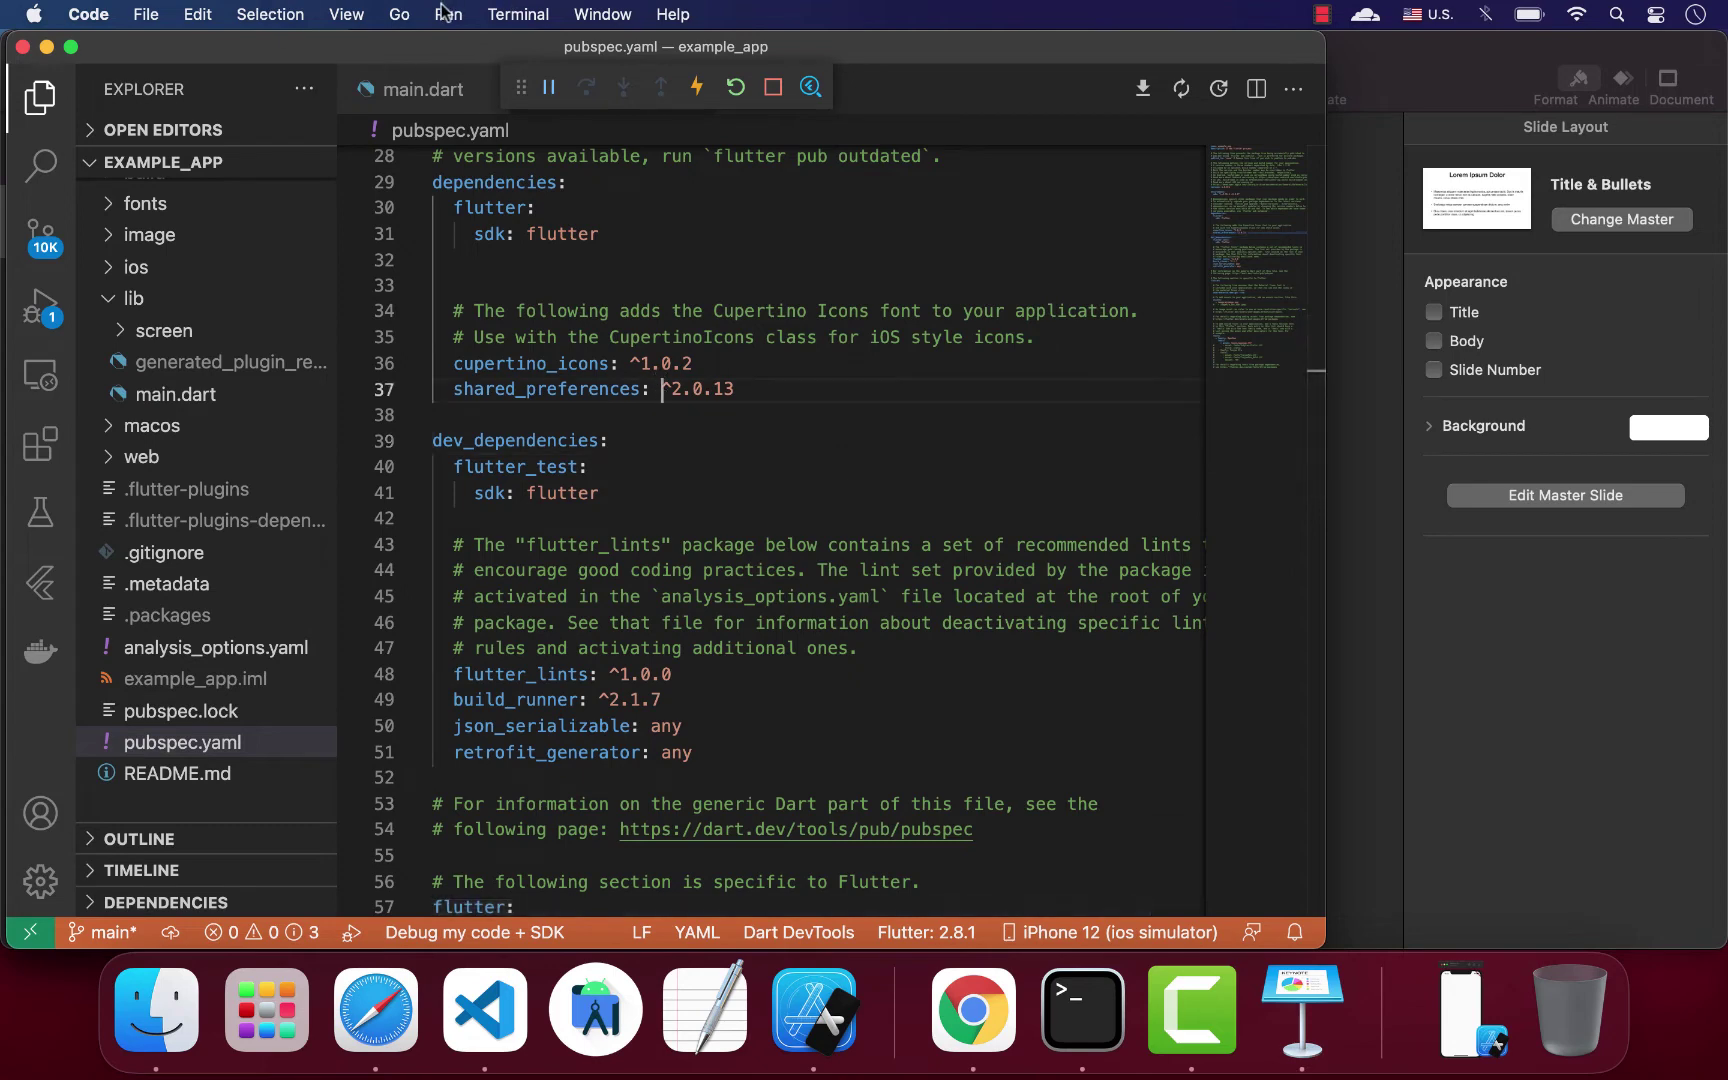
click(344, 12)
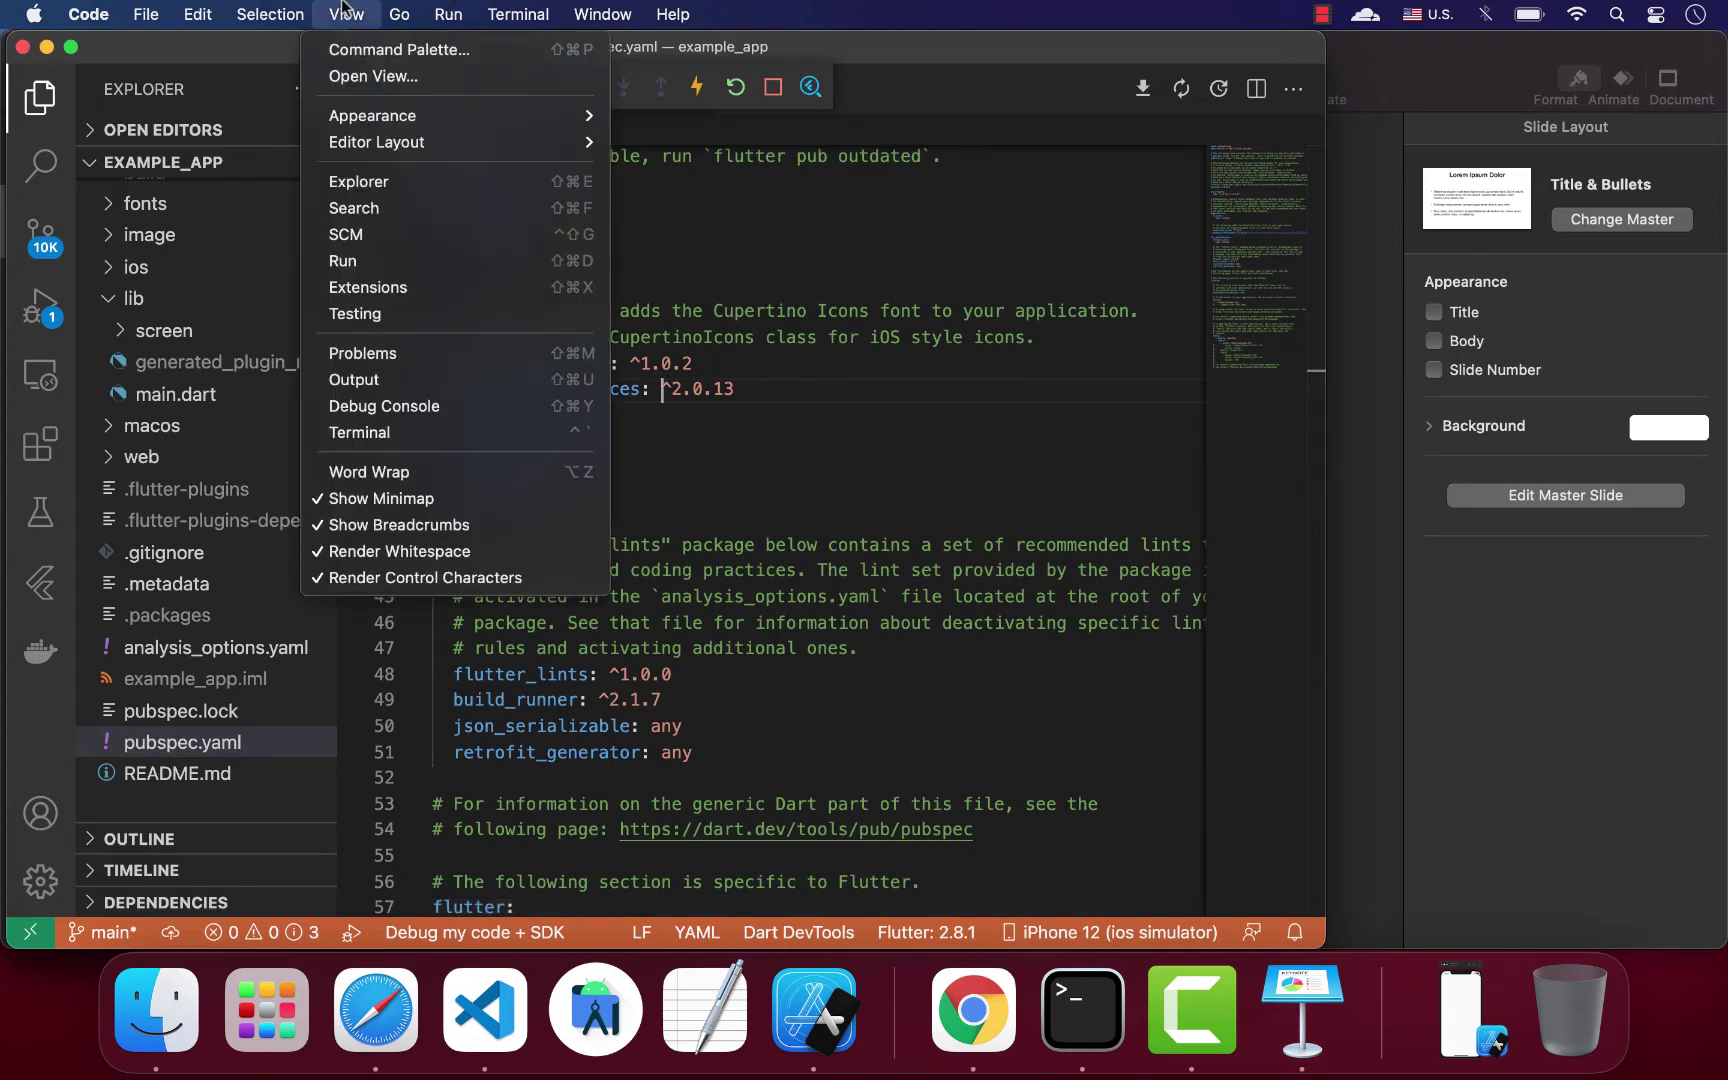
click(373, 48)
text(a)
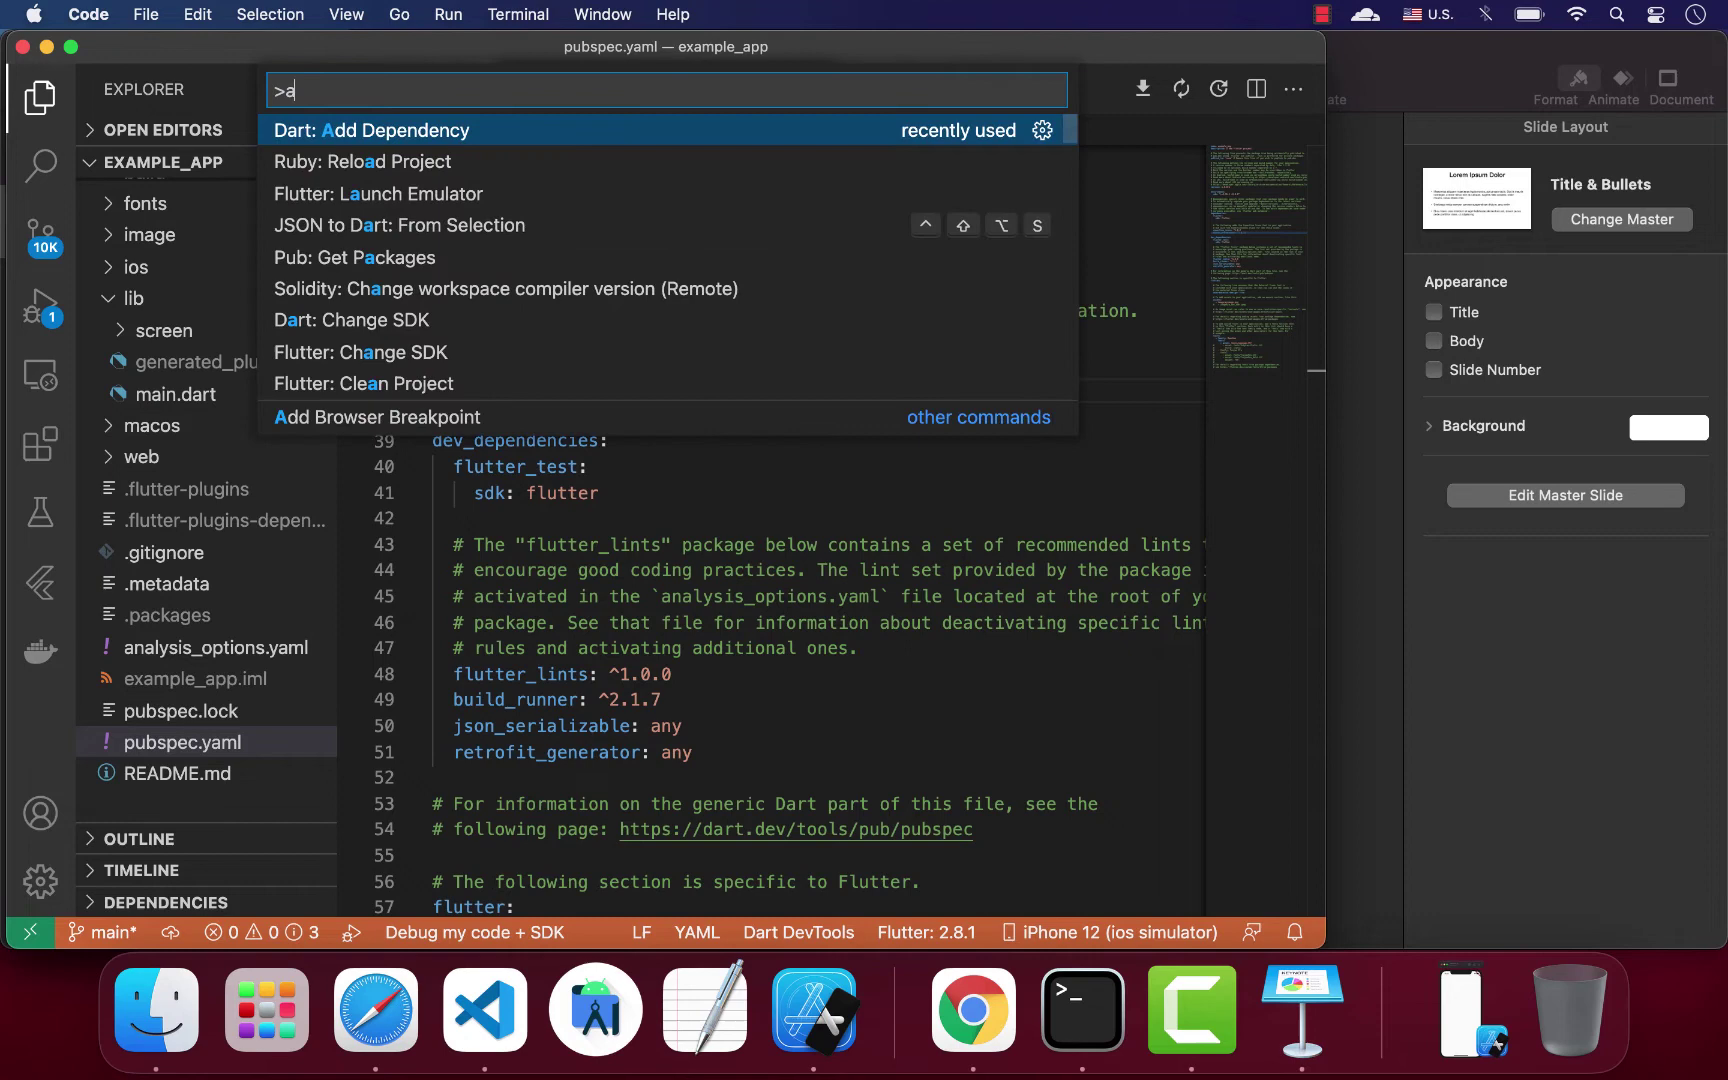
text(dd)
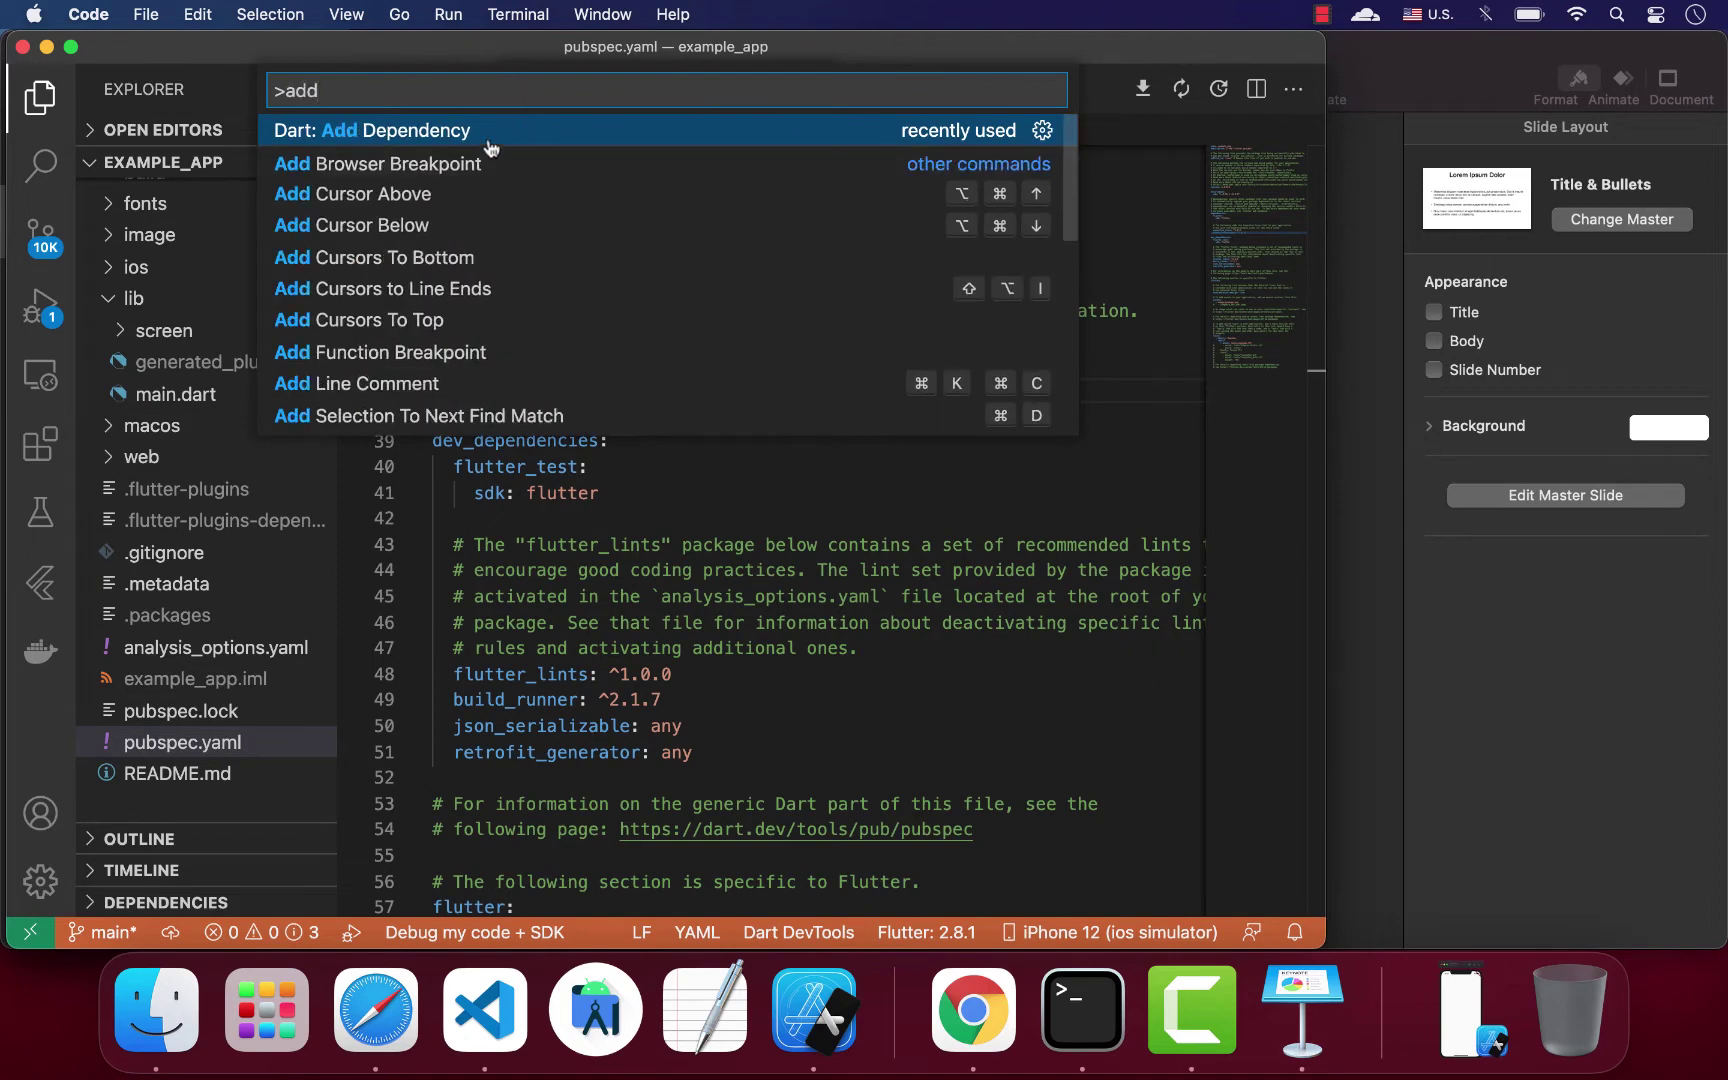
click(471, 135)
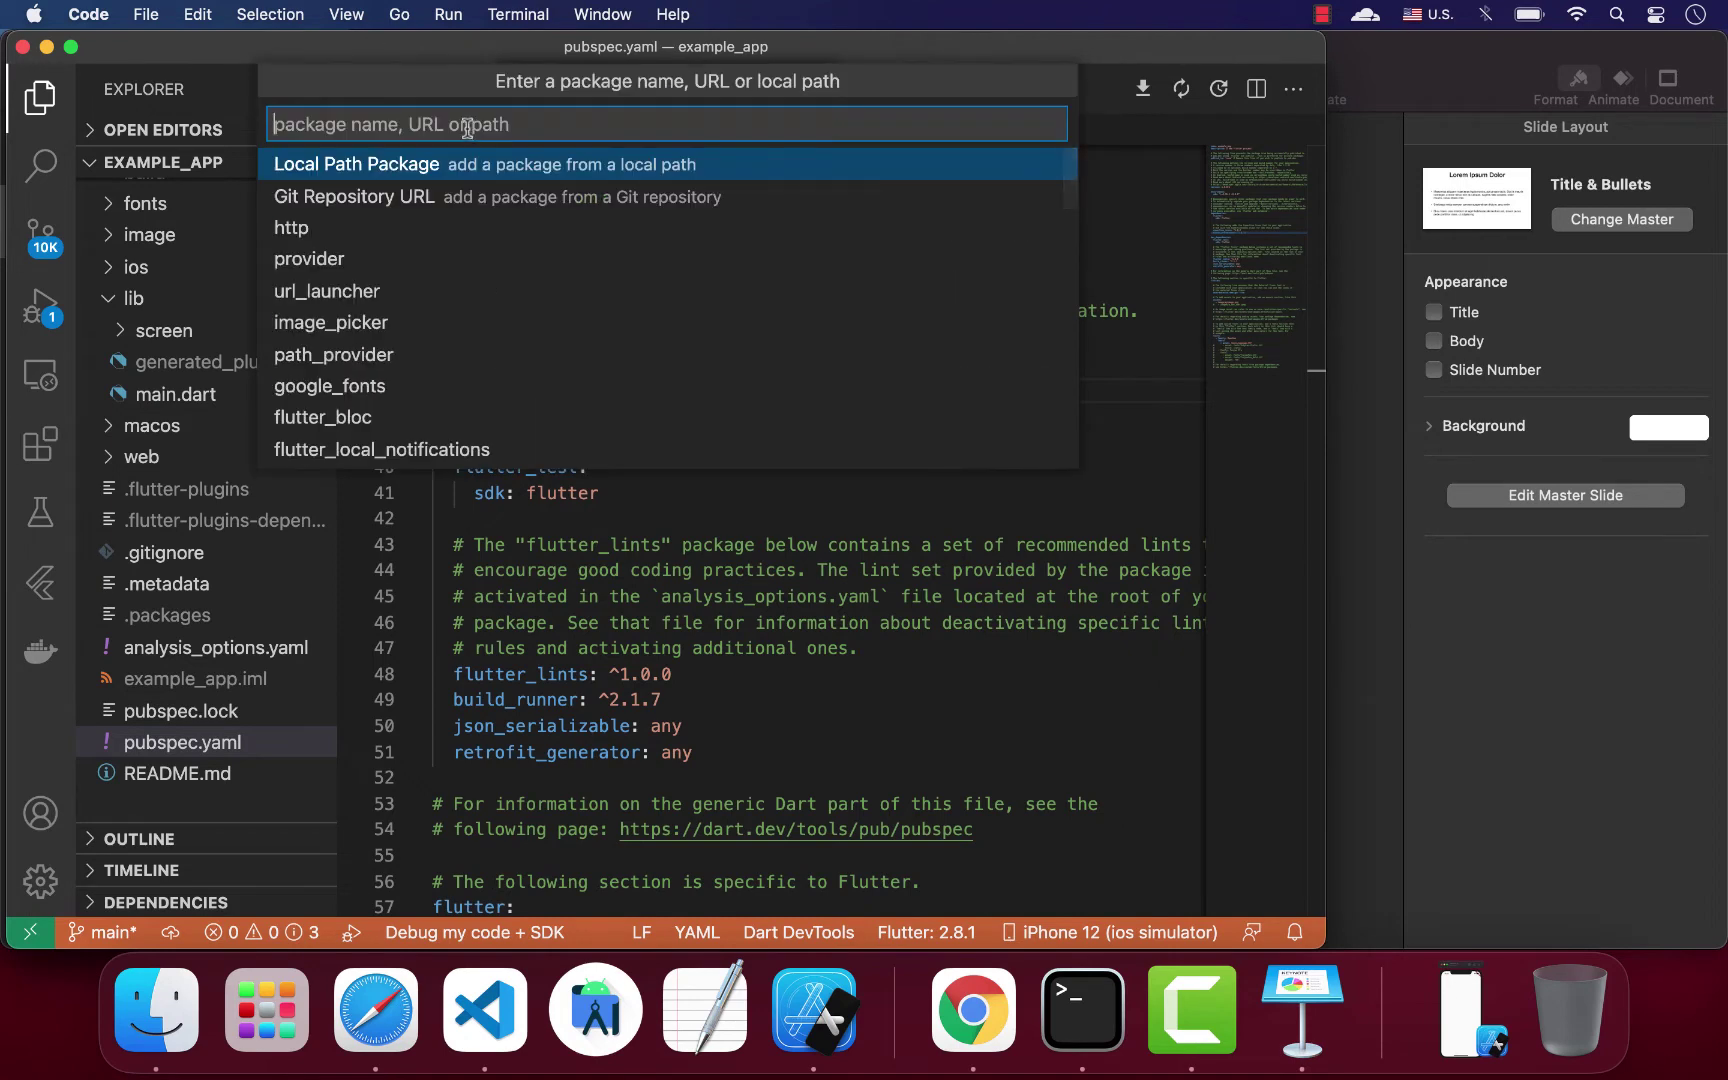
text(sql)
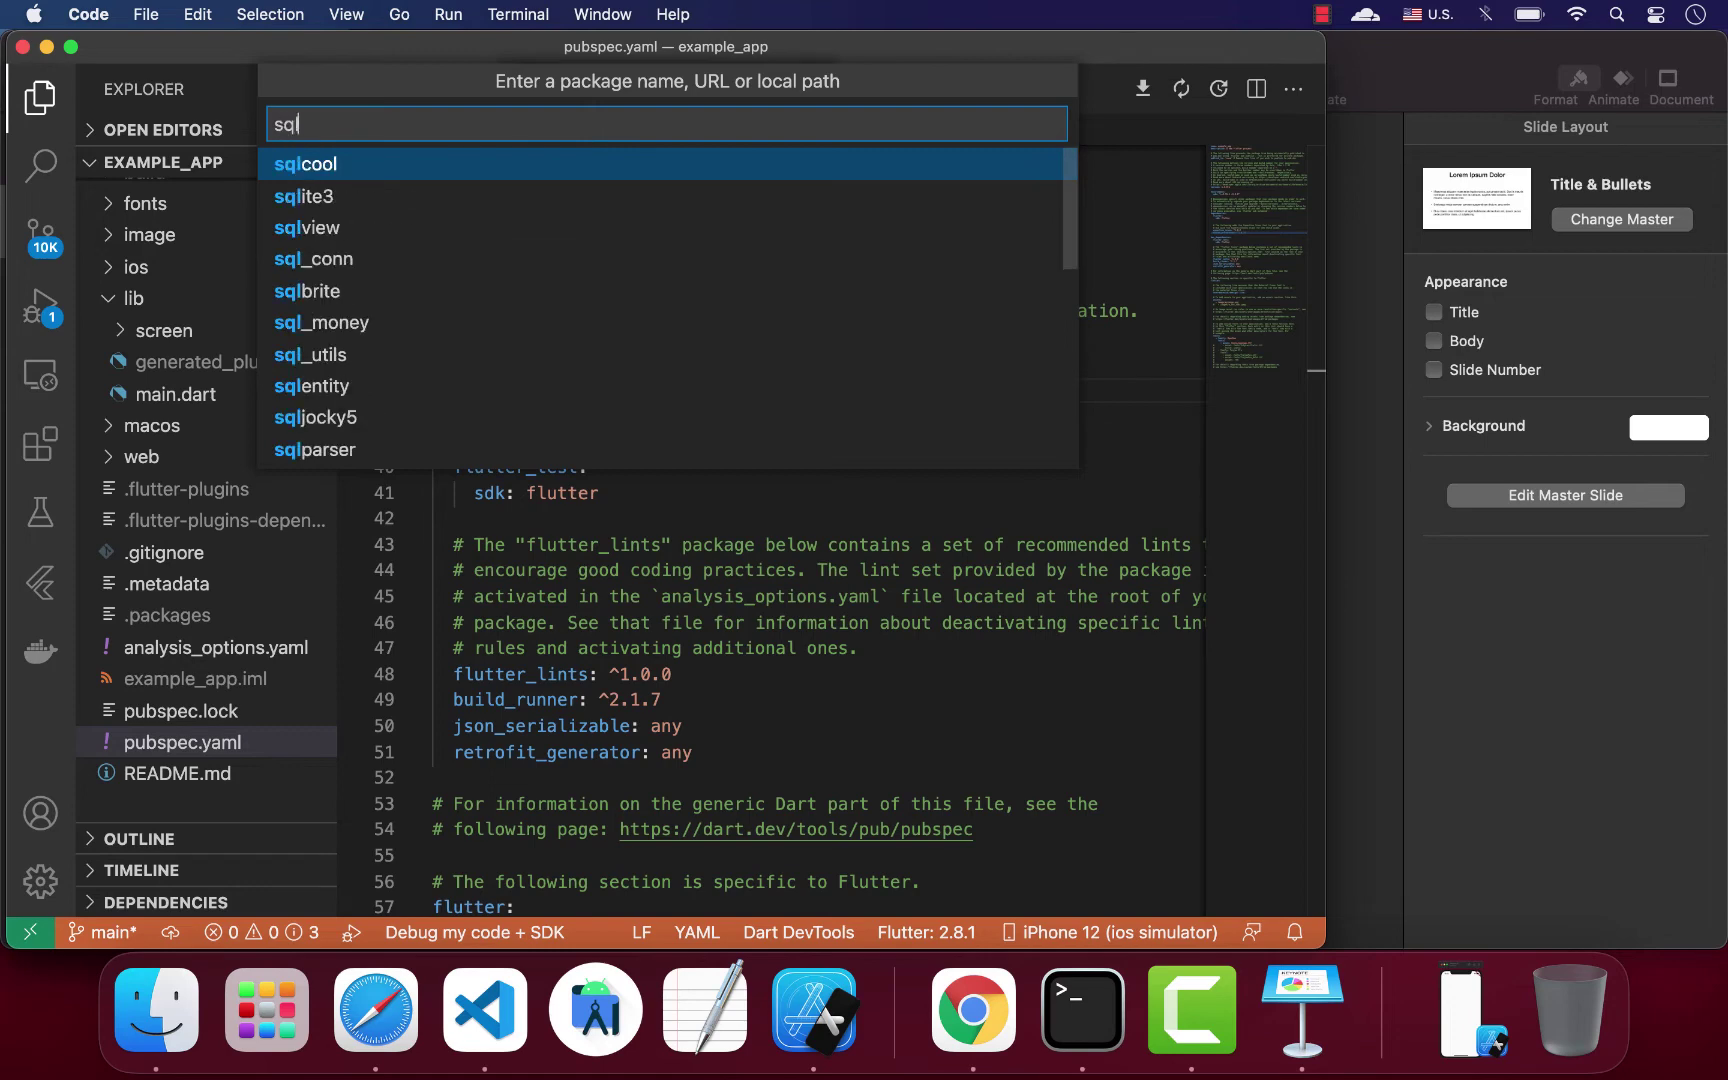
key(BackSpace)
text(flite)
key(Return)
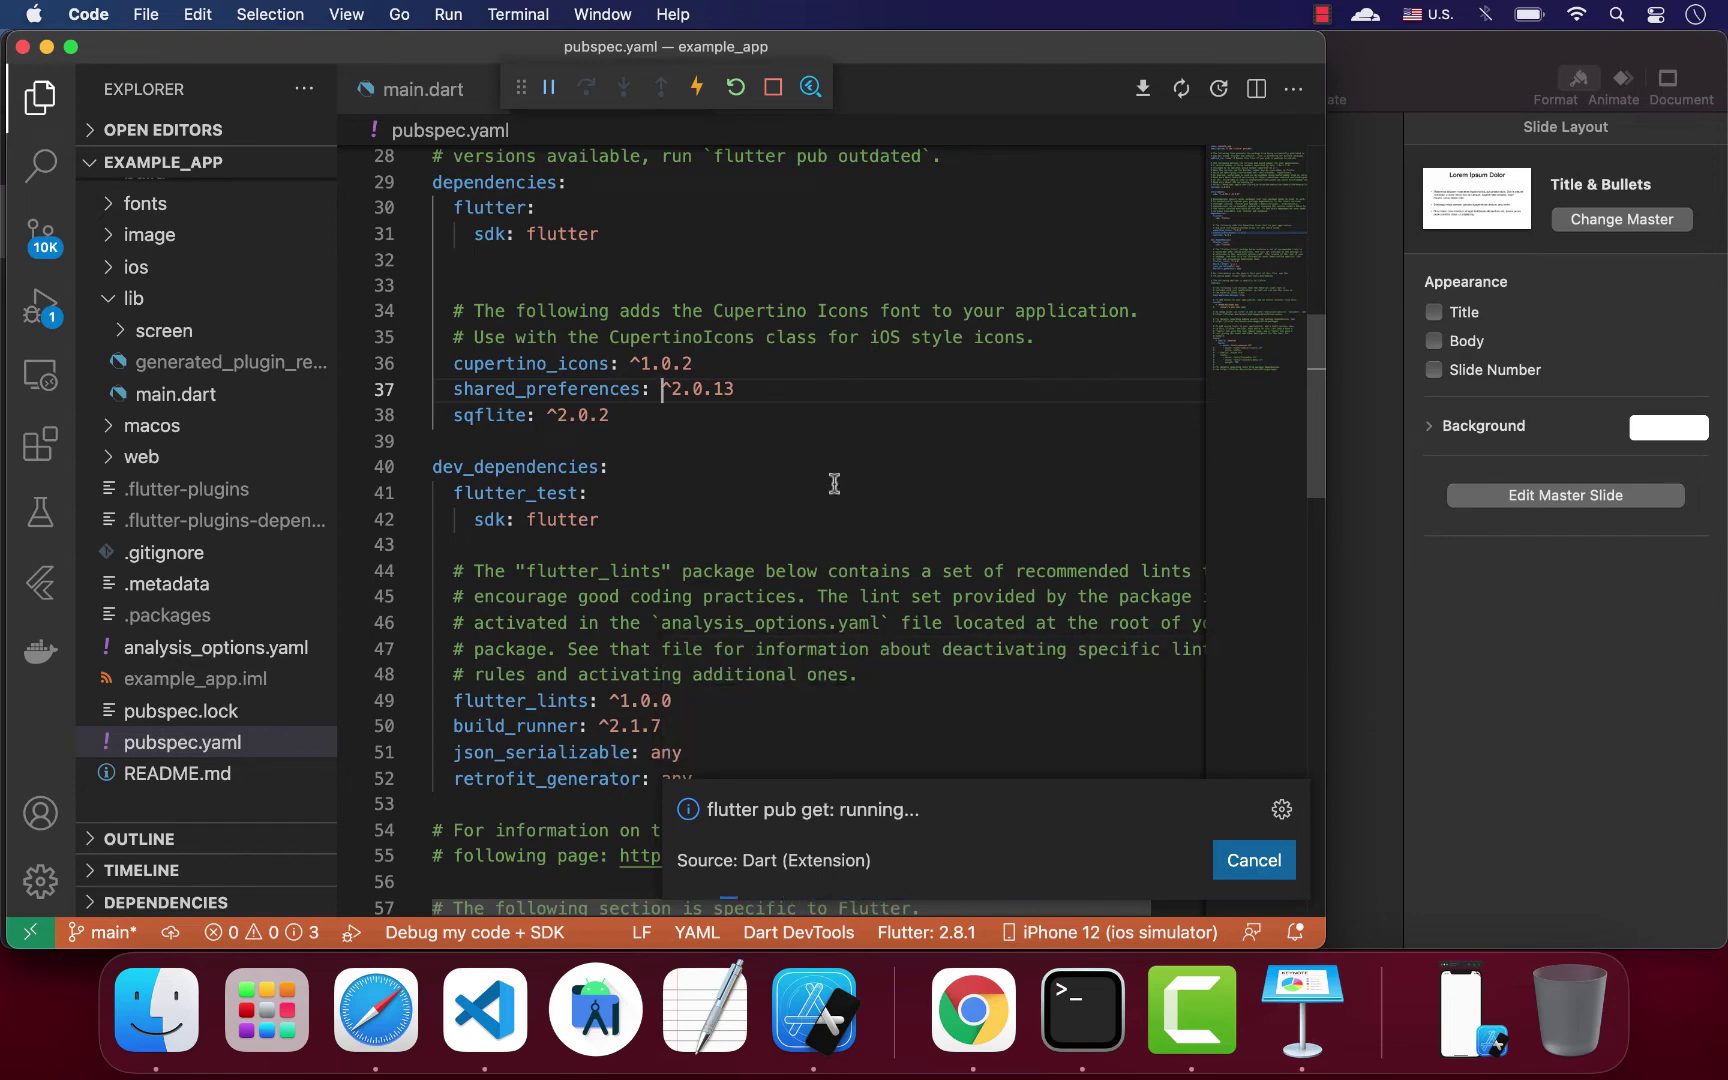
Add the path package with Dart: Add Dependency after the earlier pub get finishes
click(343, 15)
click(368, 55)
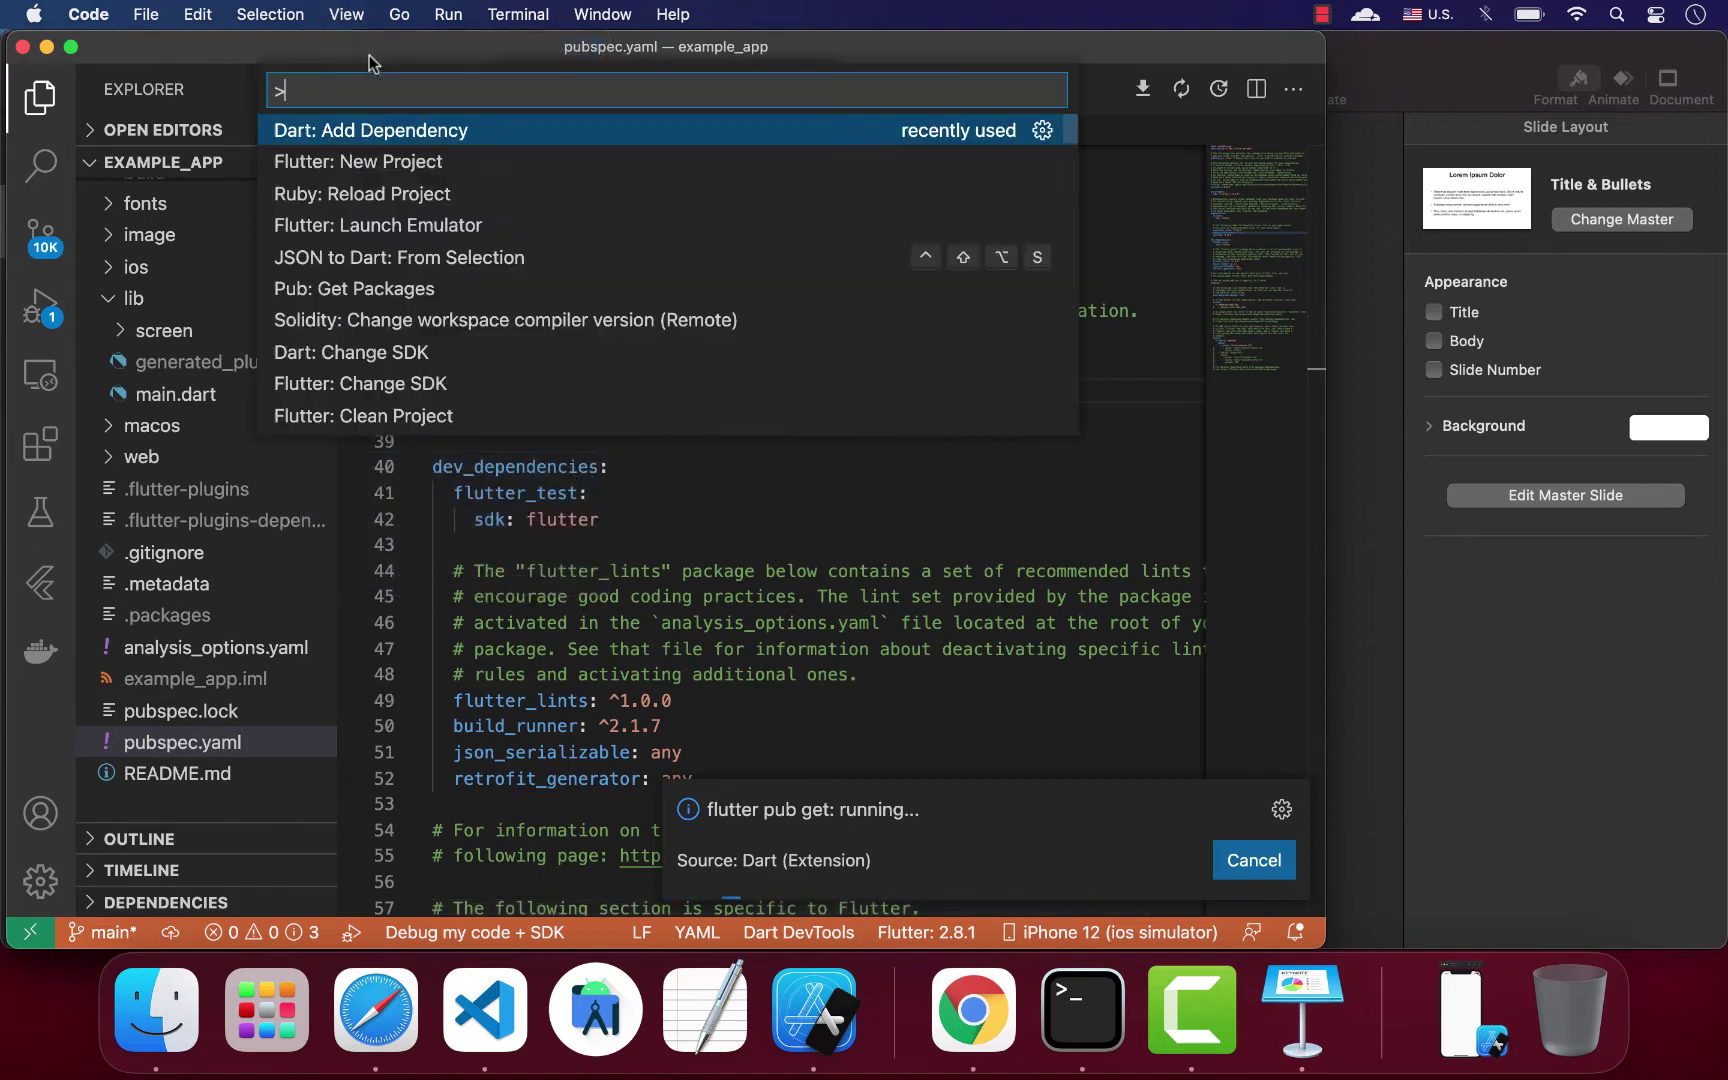
click(412, 133)
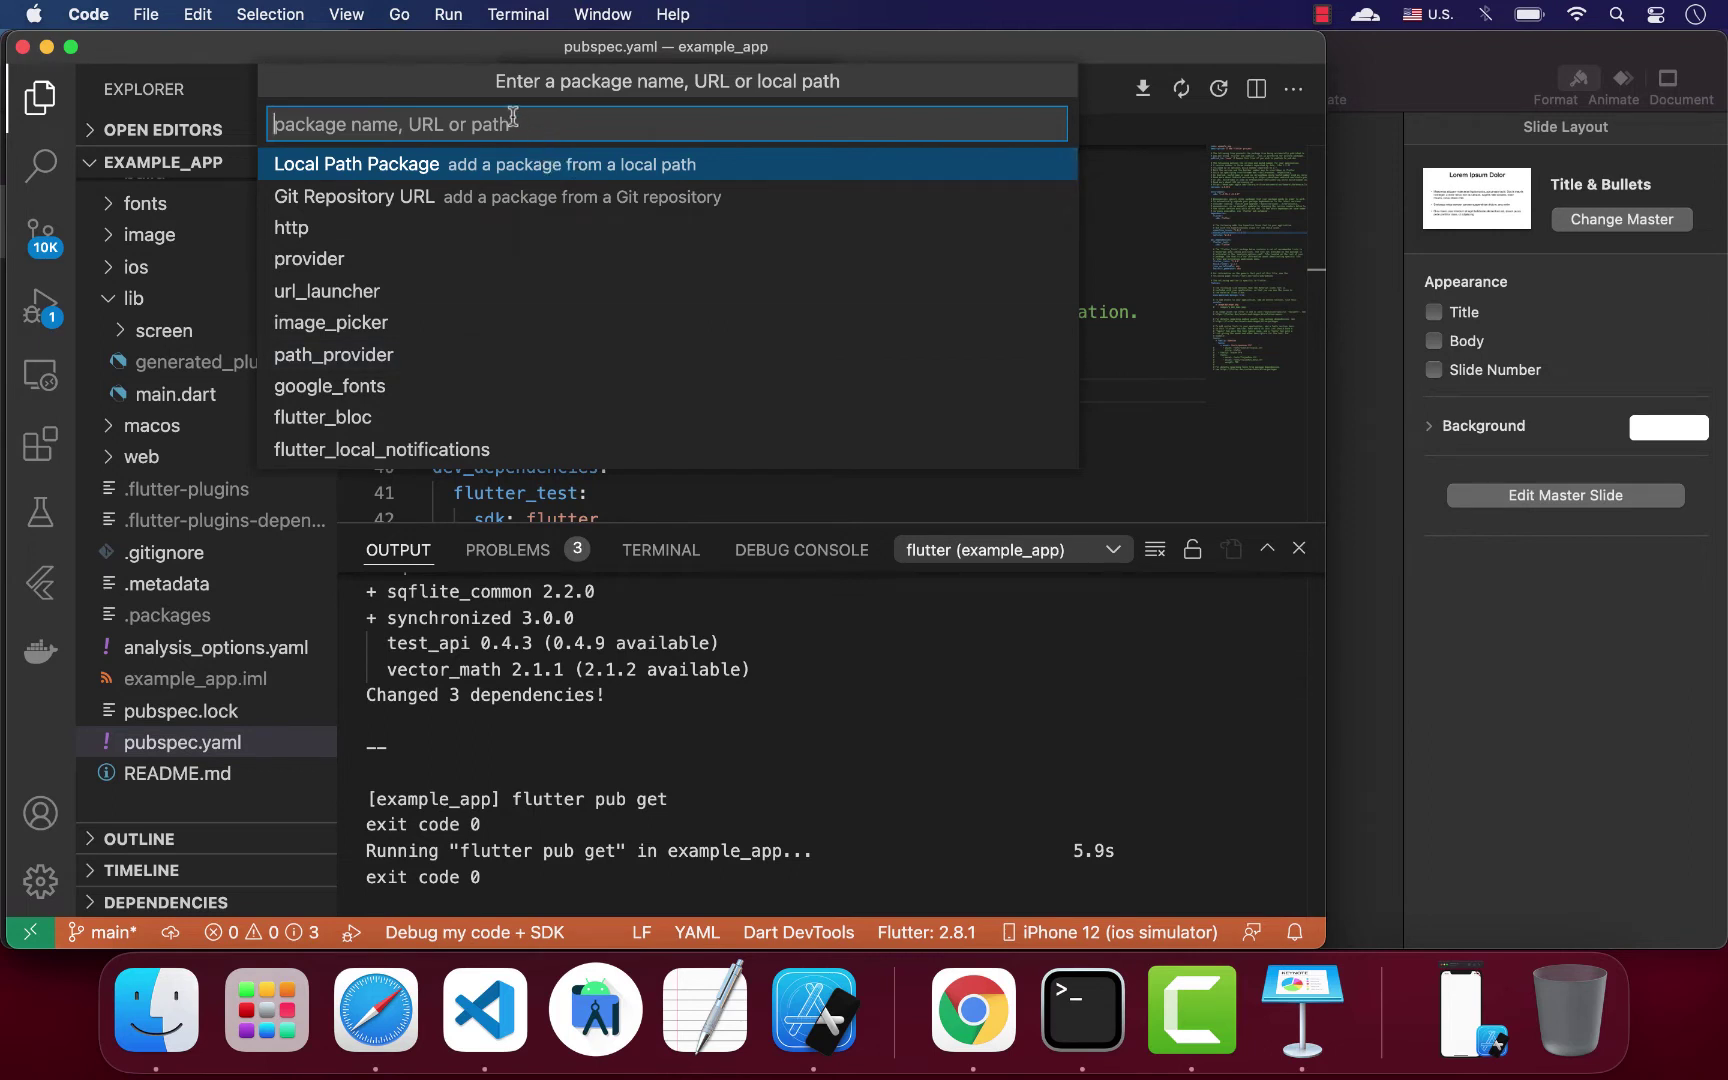
text(path)
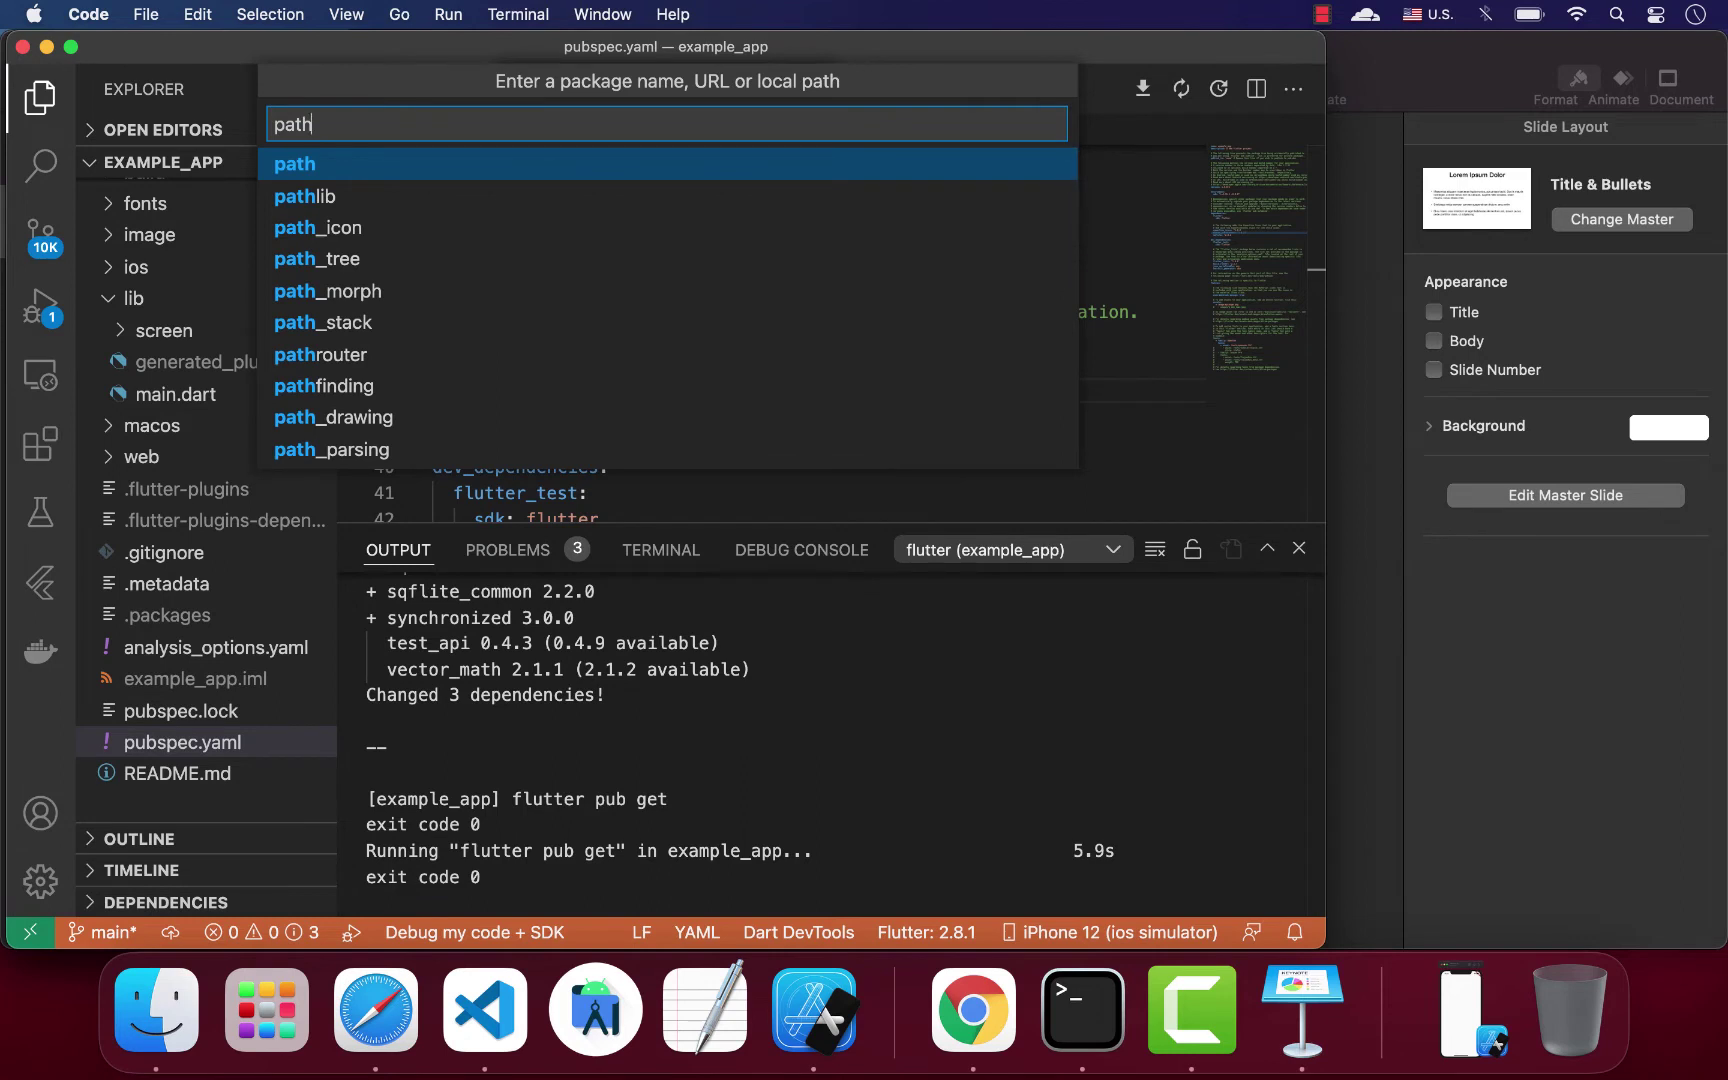
key(Return)
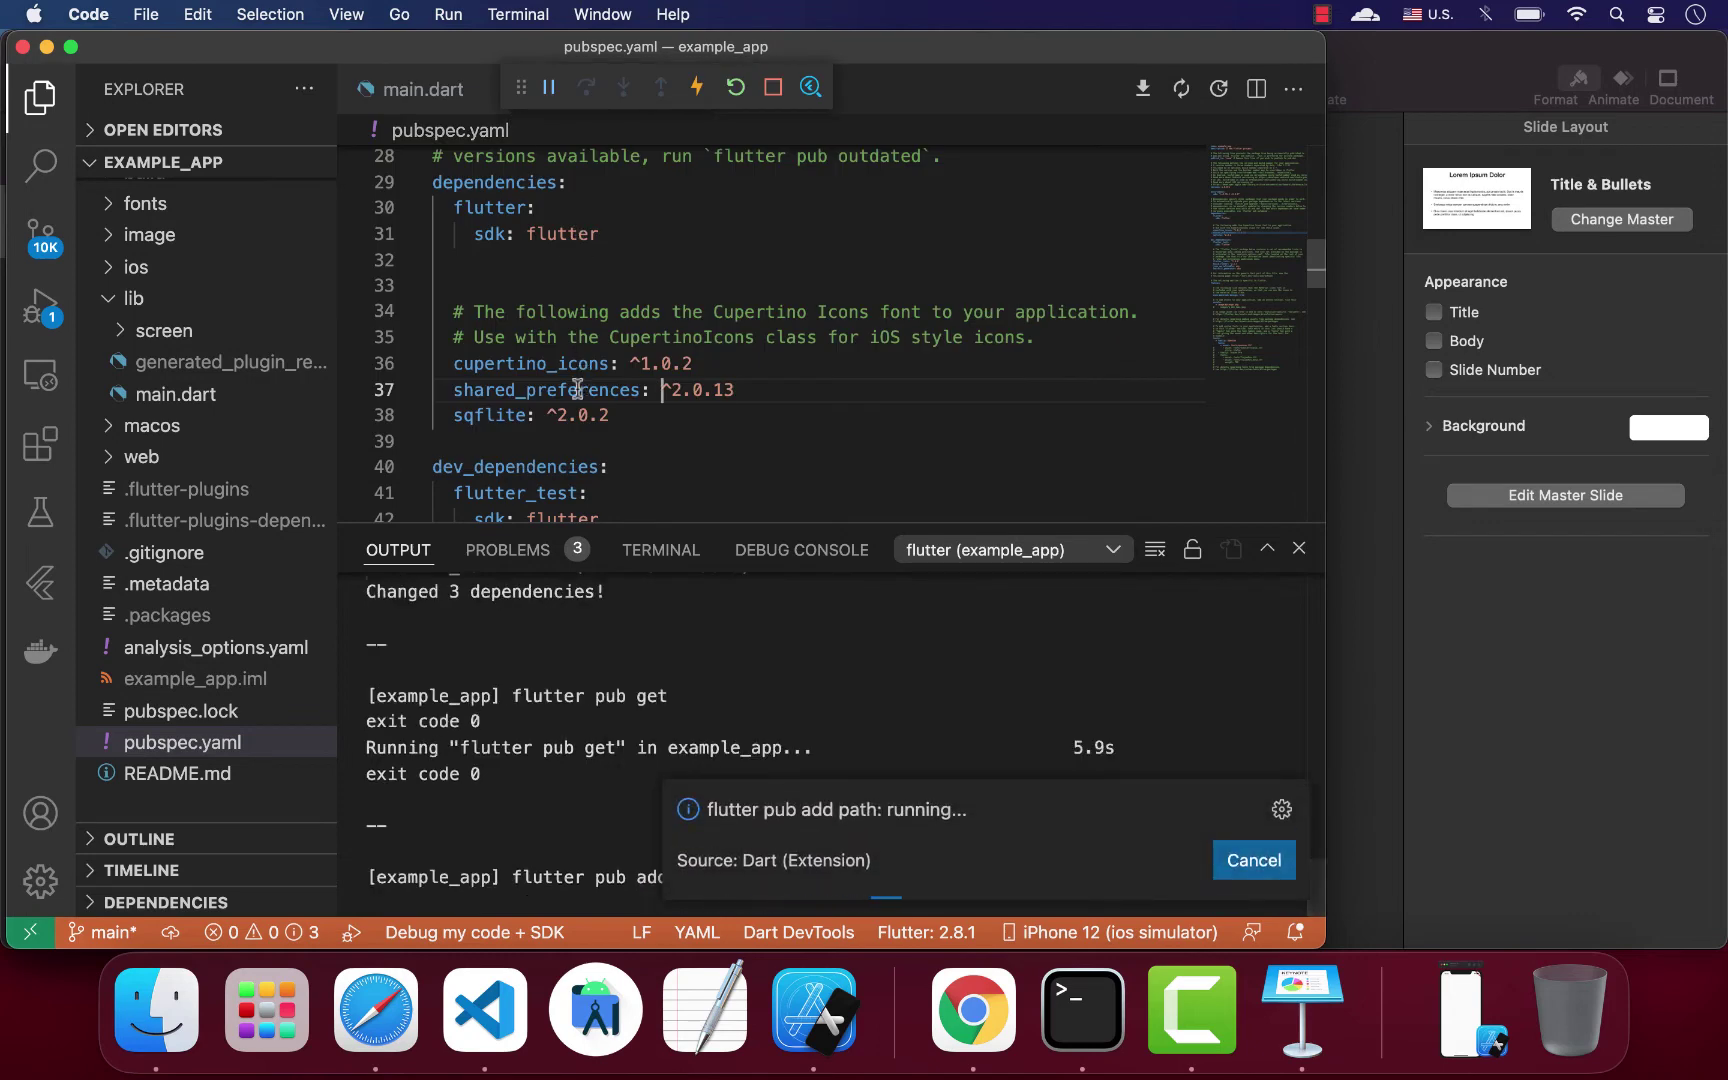
scroll(564, 406, down, 1)
Highlight the sqflite and shared_preferences entries in pubspec.yaml's dependencies
double_click(487, 334)
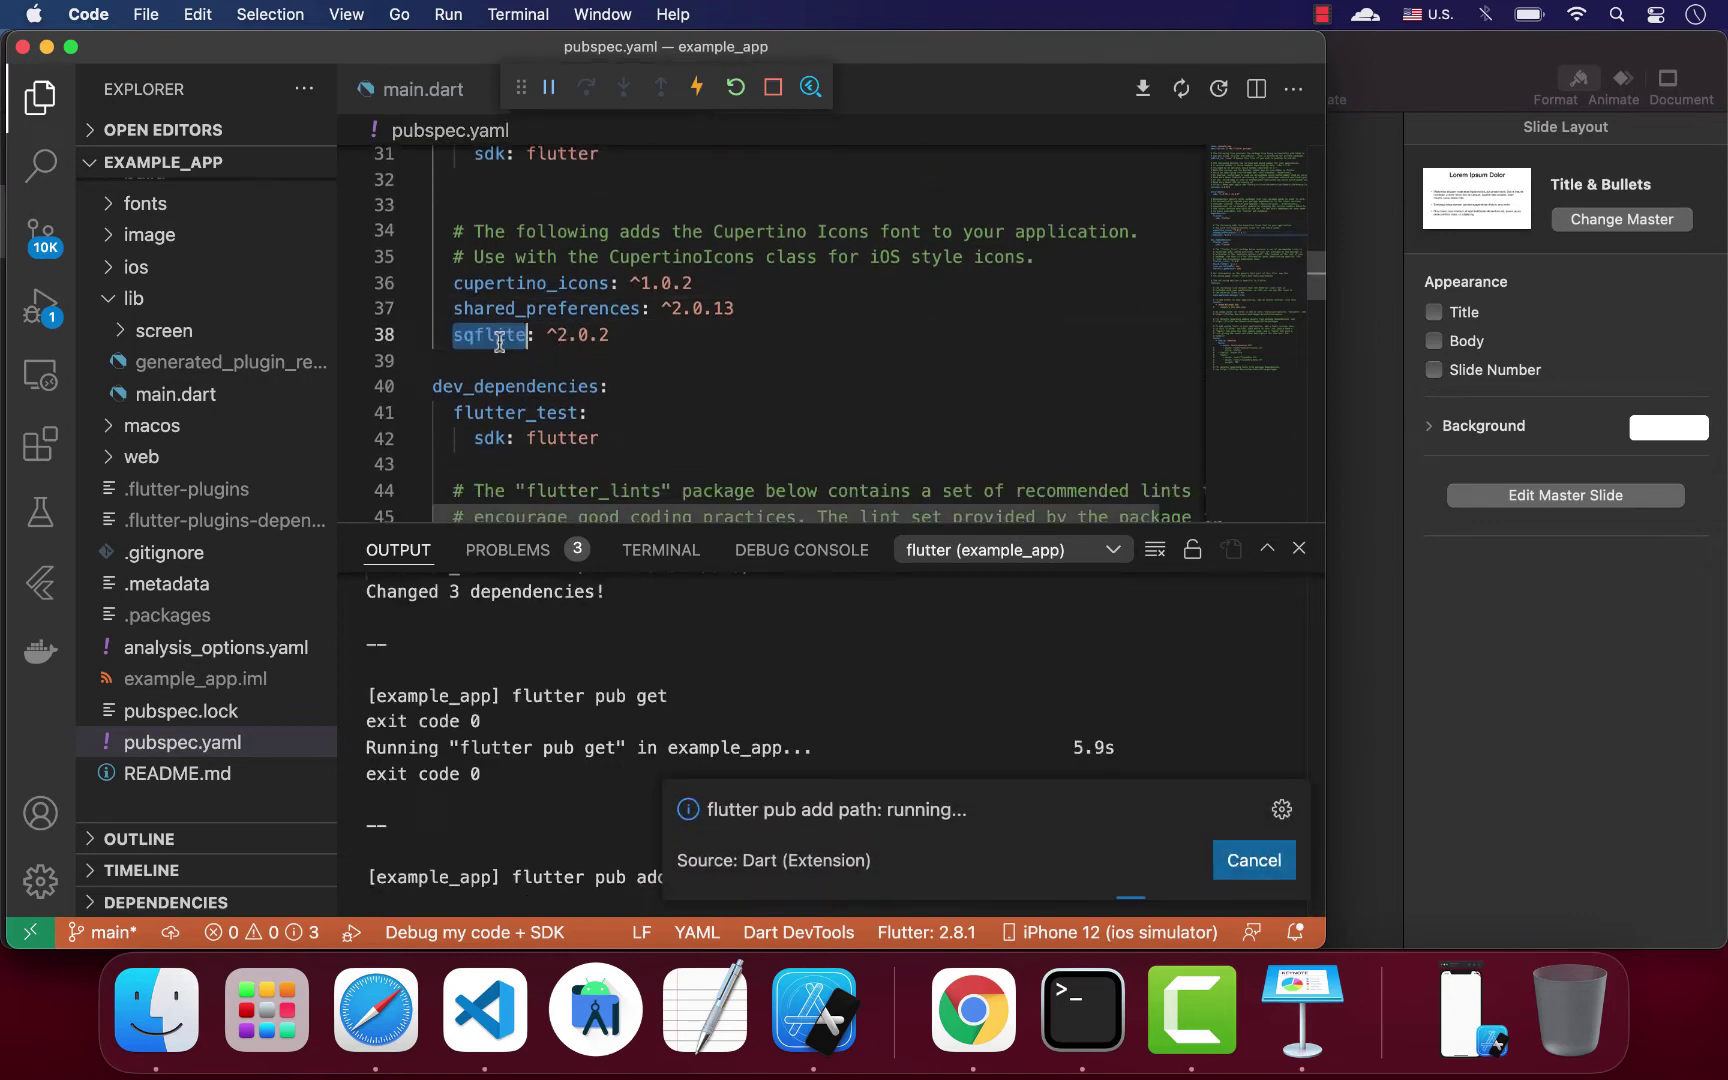
click(621, 338)
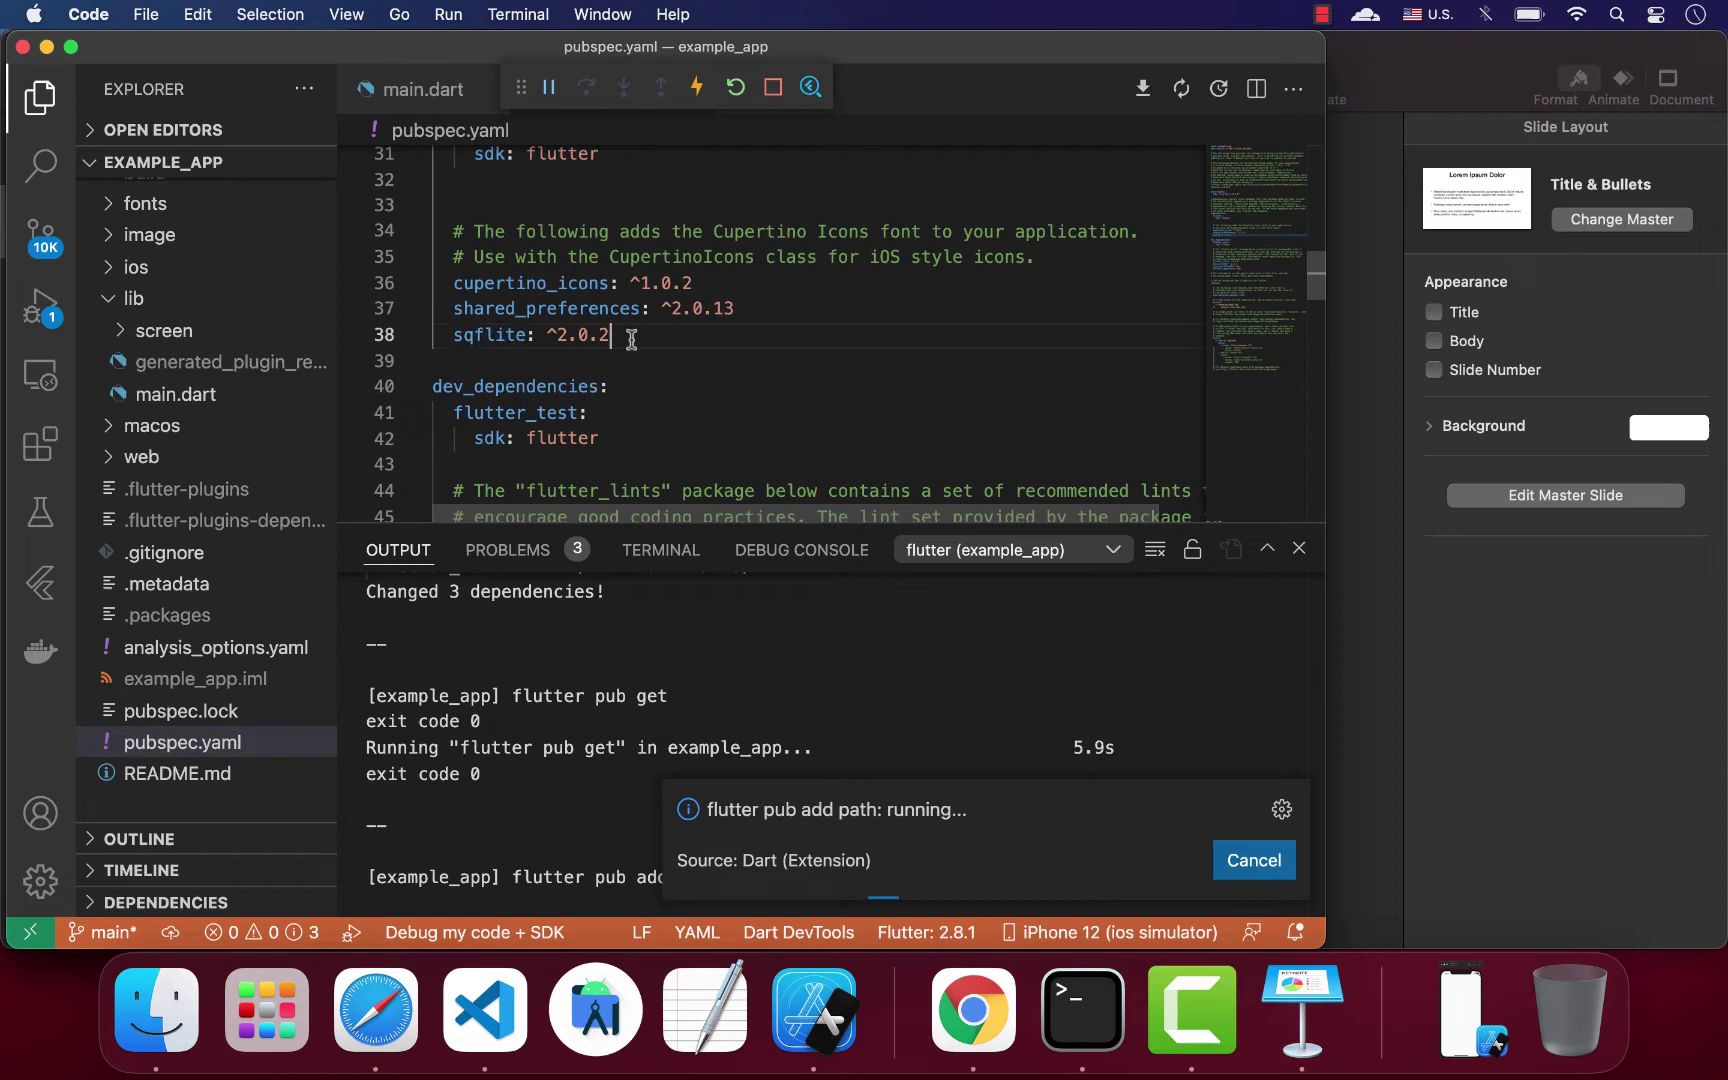
double_click(551, 308)
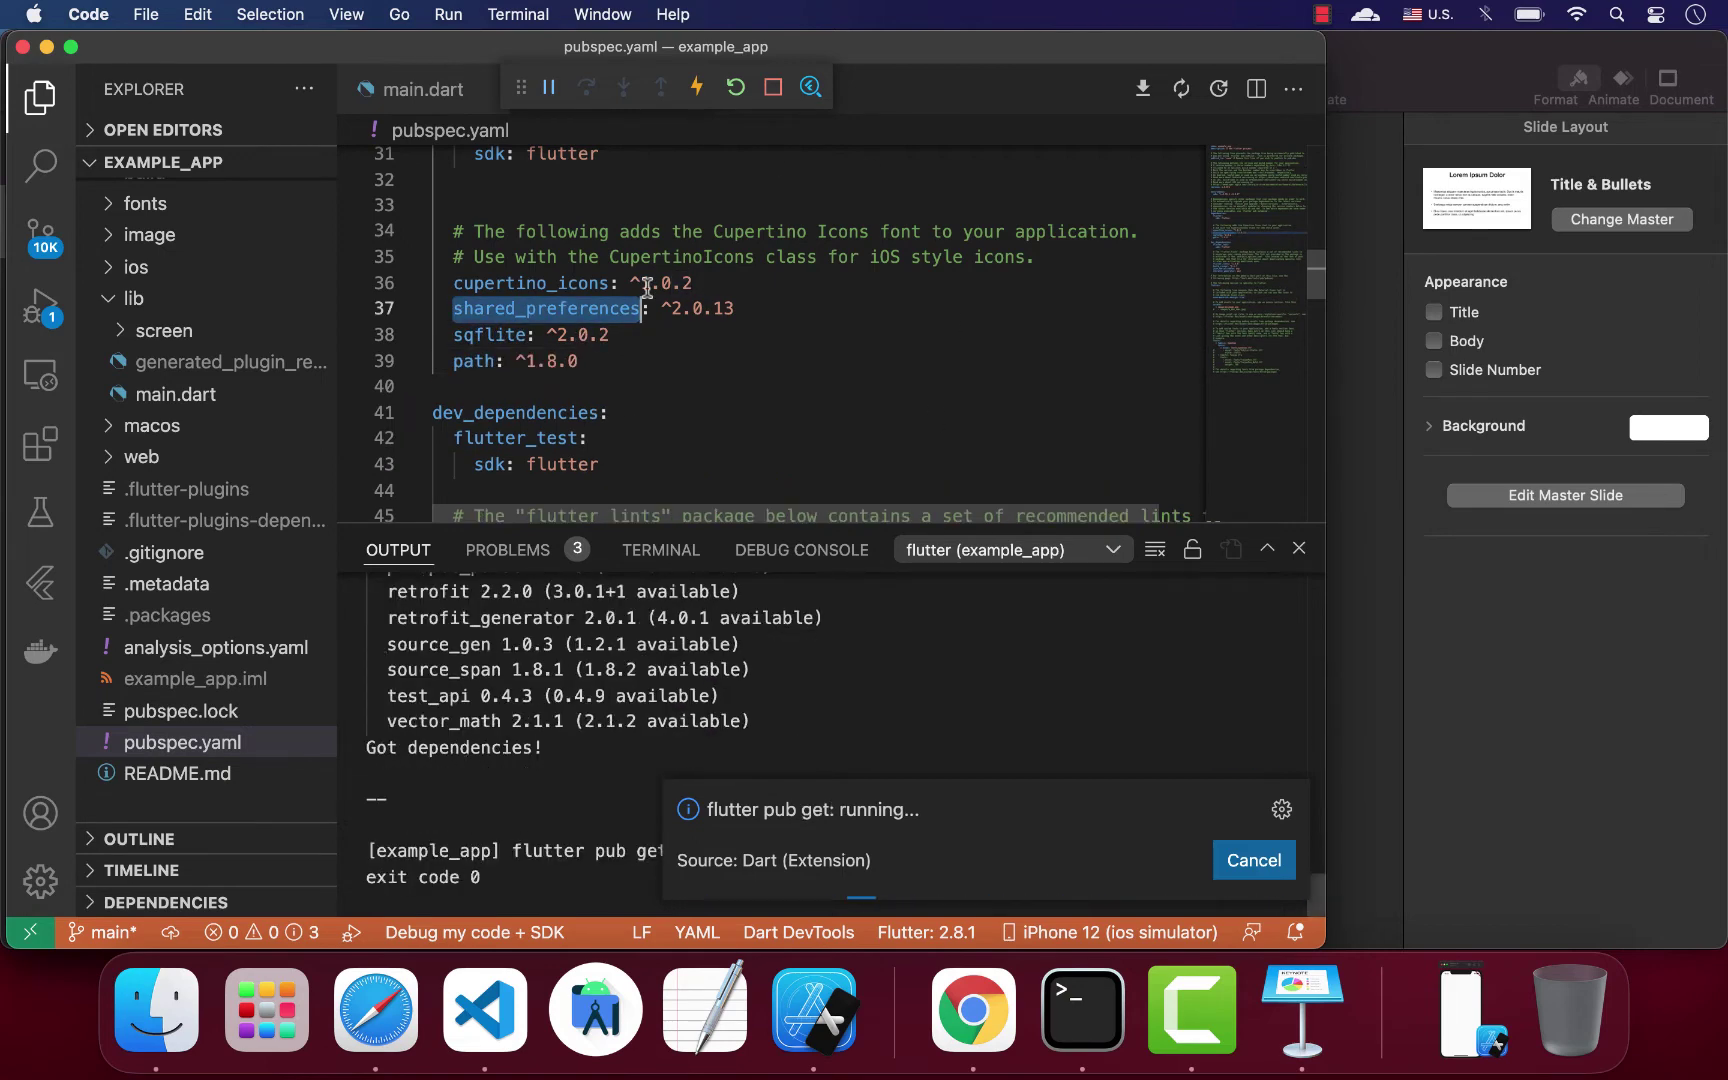
click(562, 350)
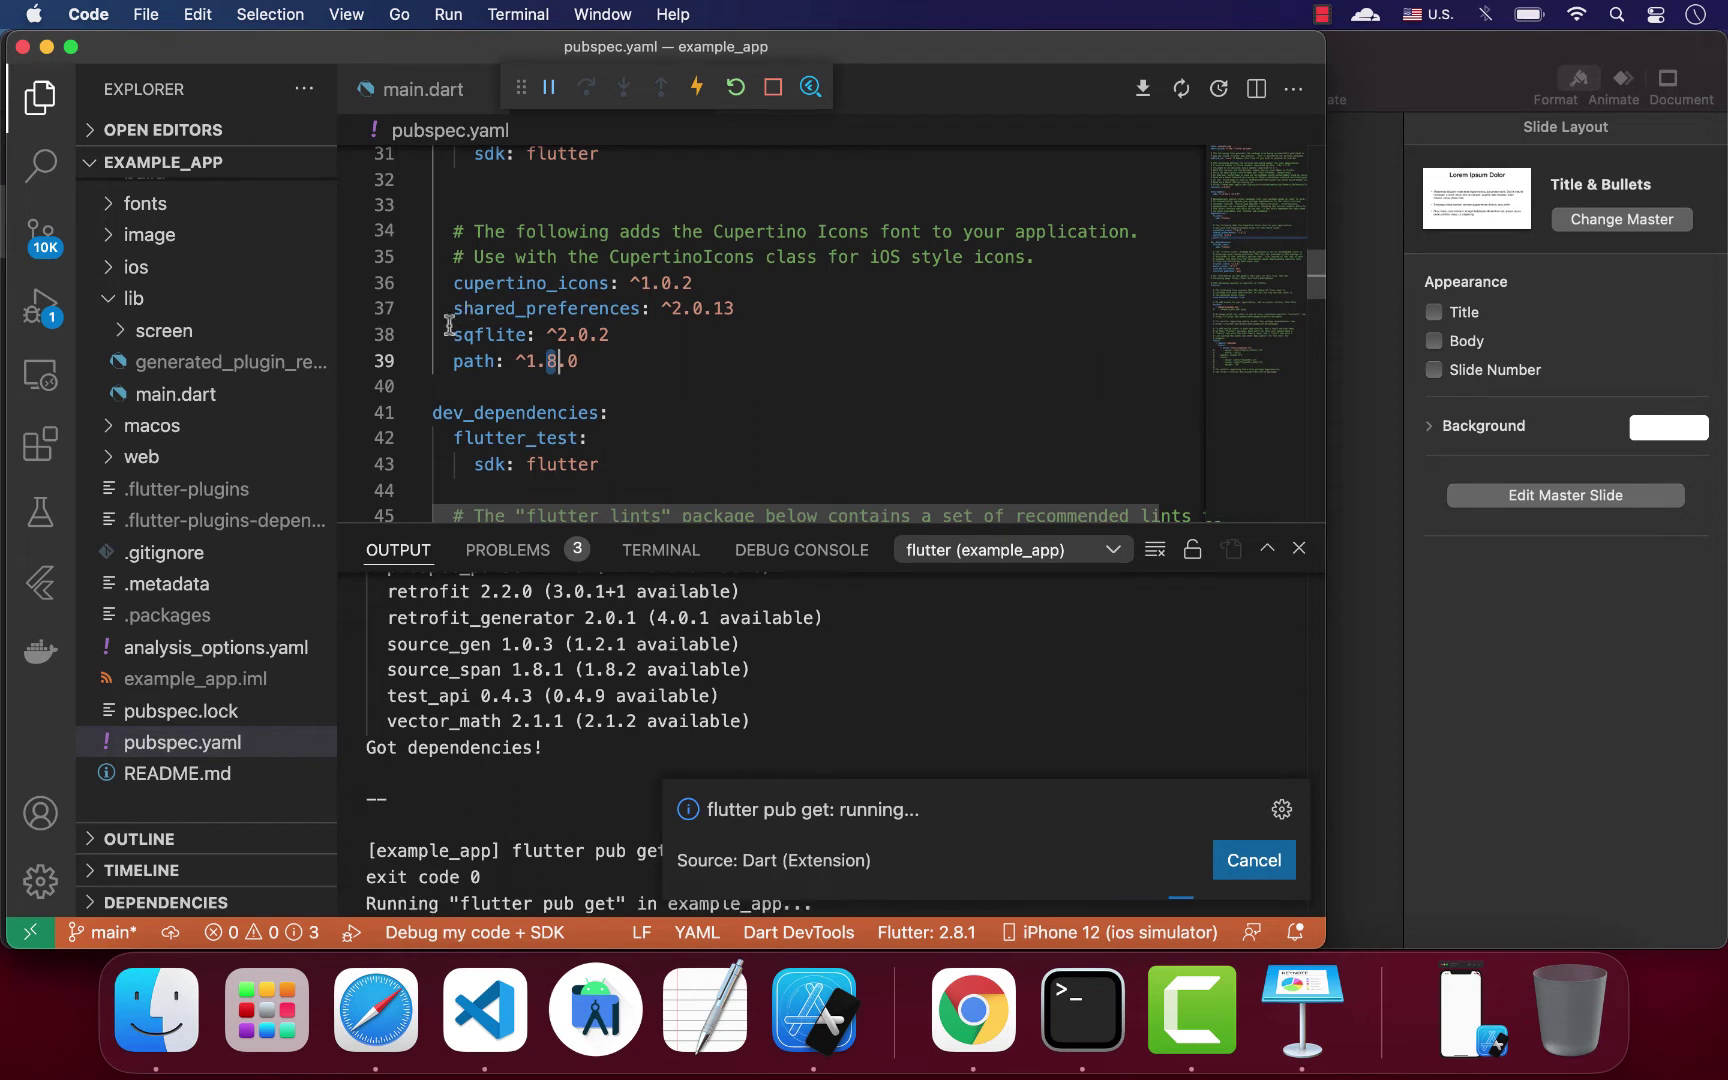
Open main.dart, then home.dart from the screen folder in lib
click(203, 395)
click(851, 977)
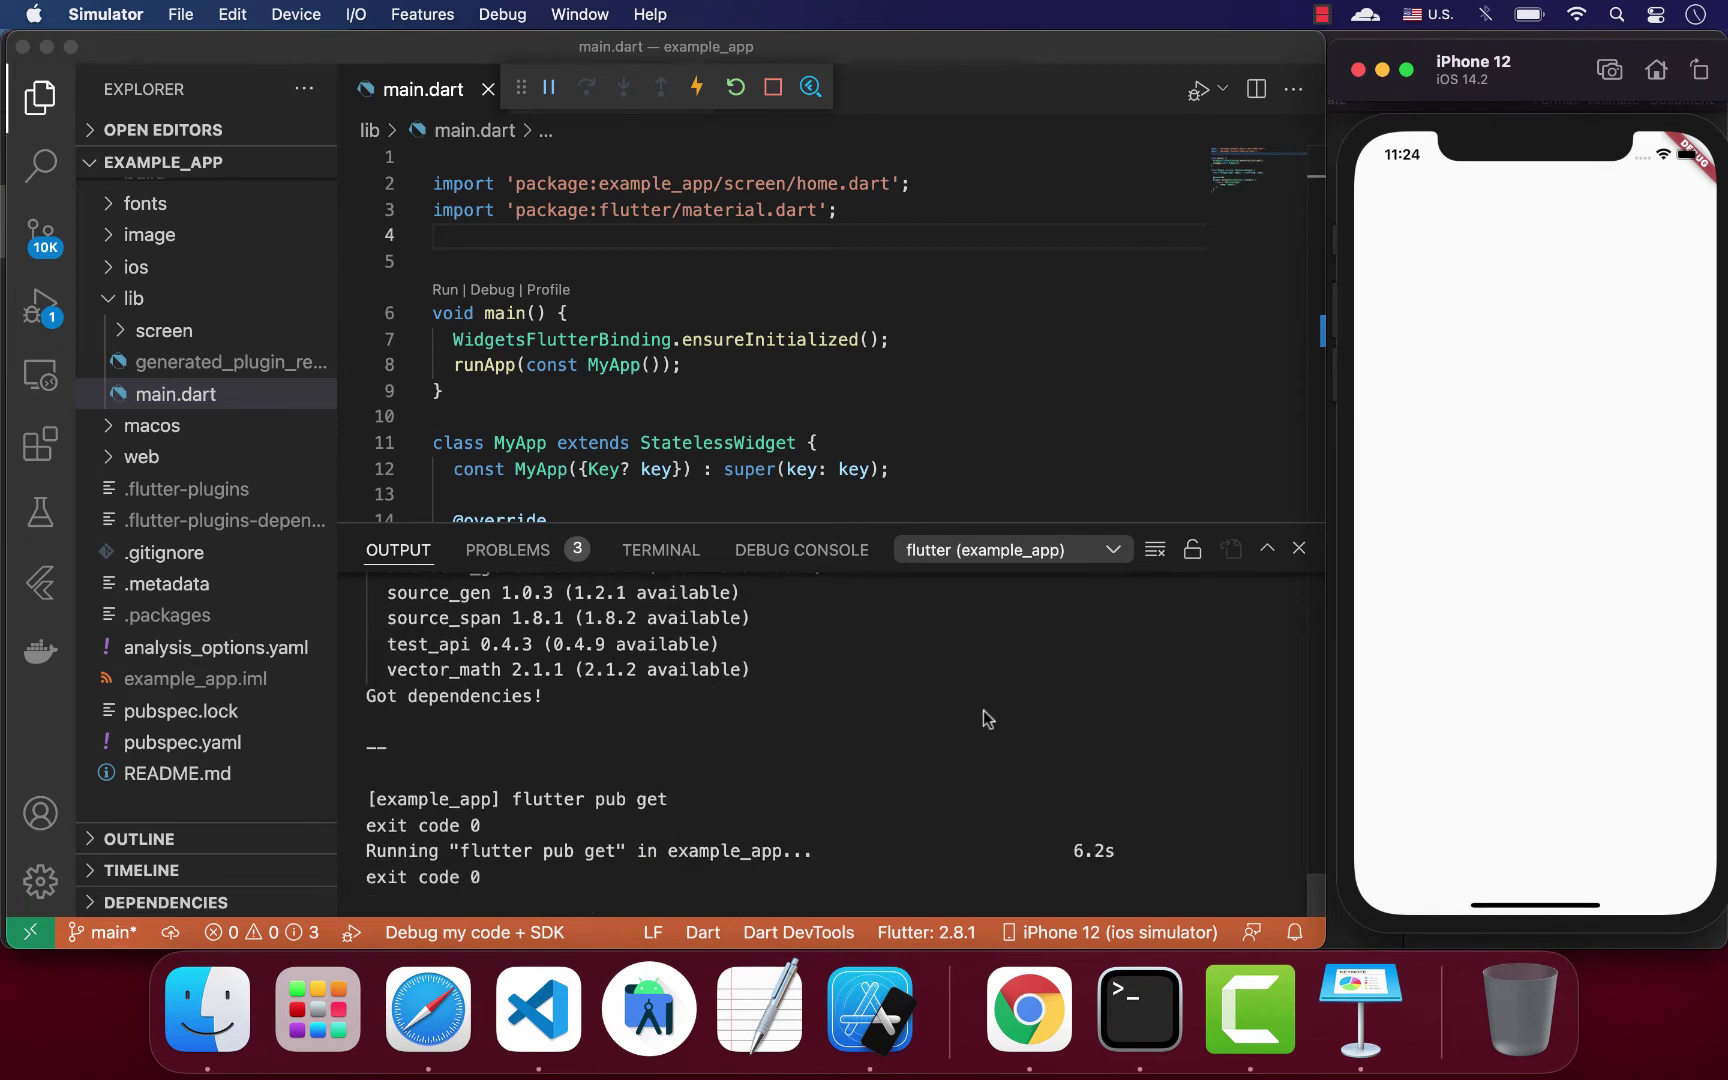
click(1299, 548)
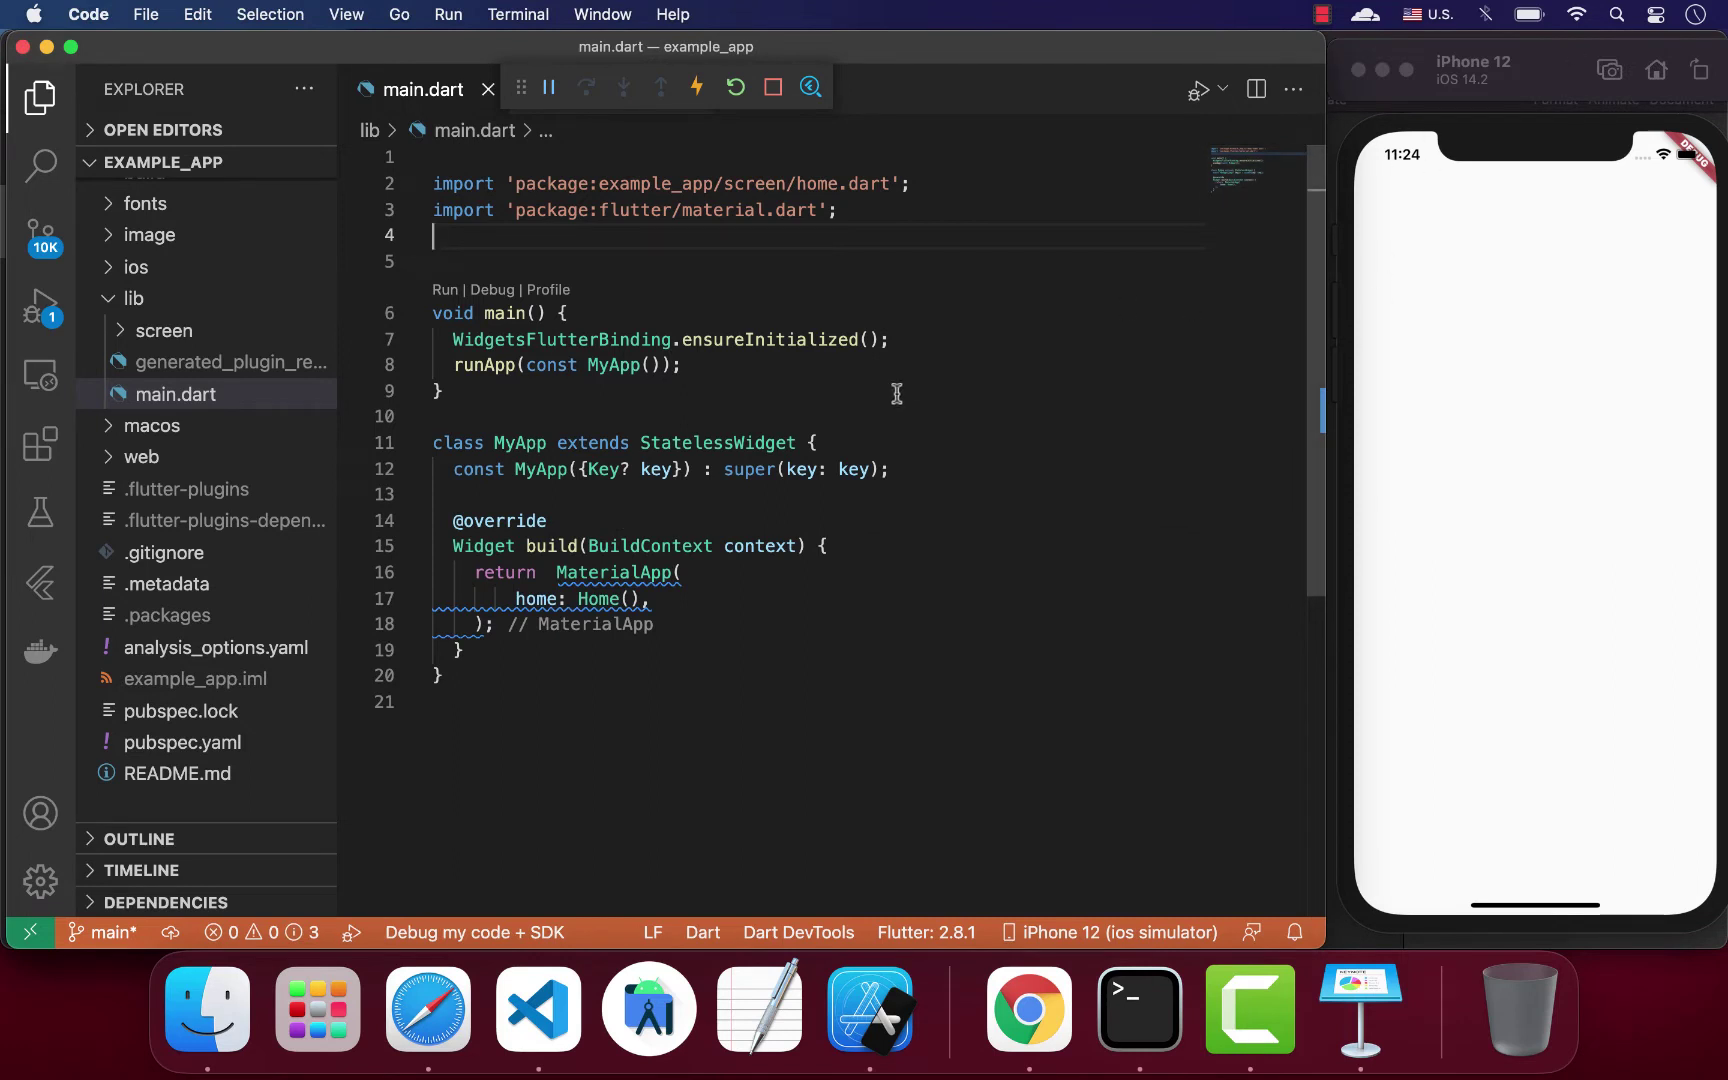
mouse_move(229, 424)
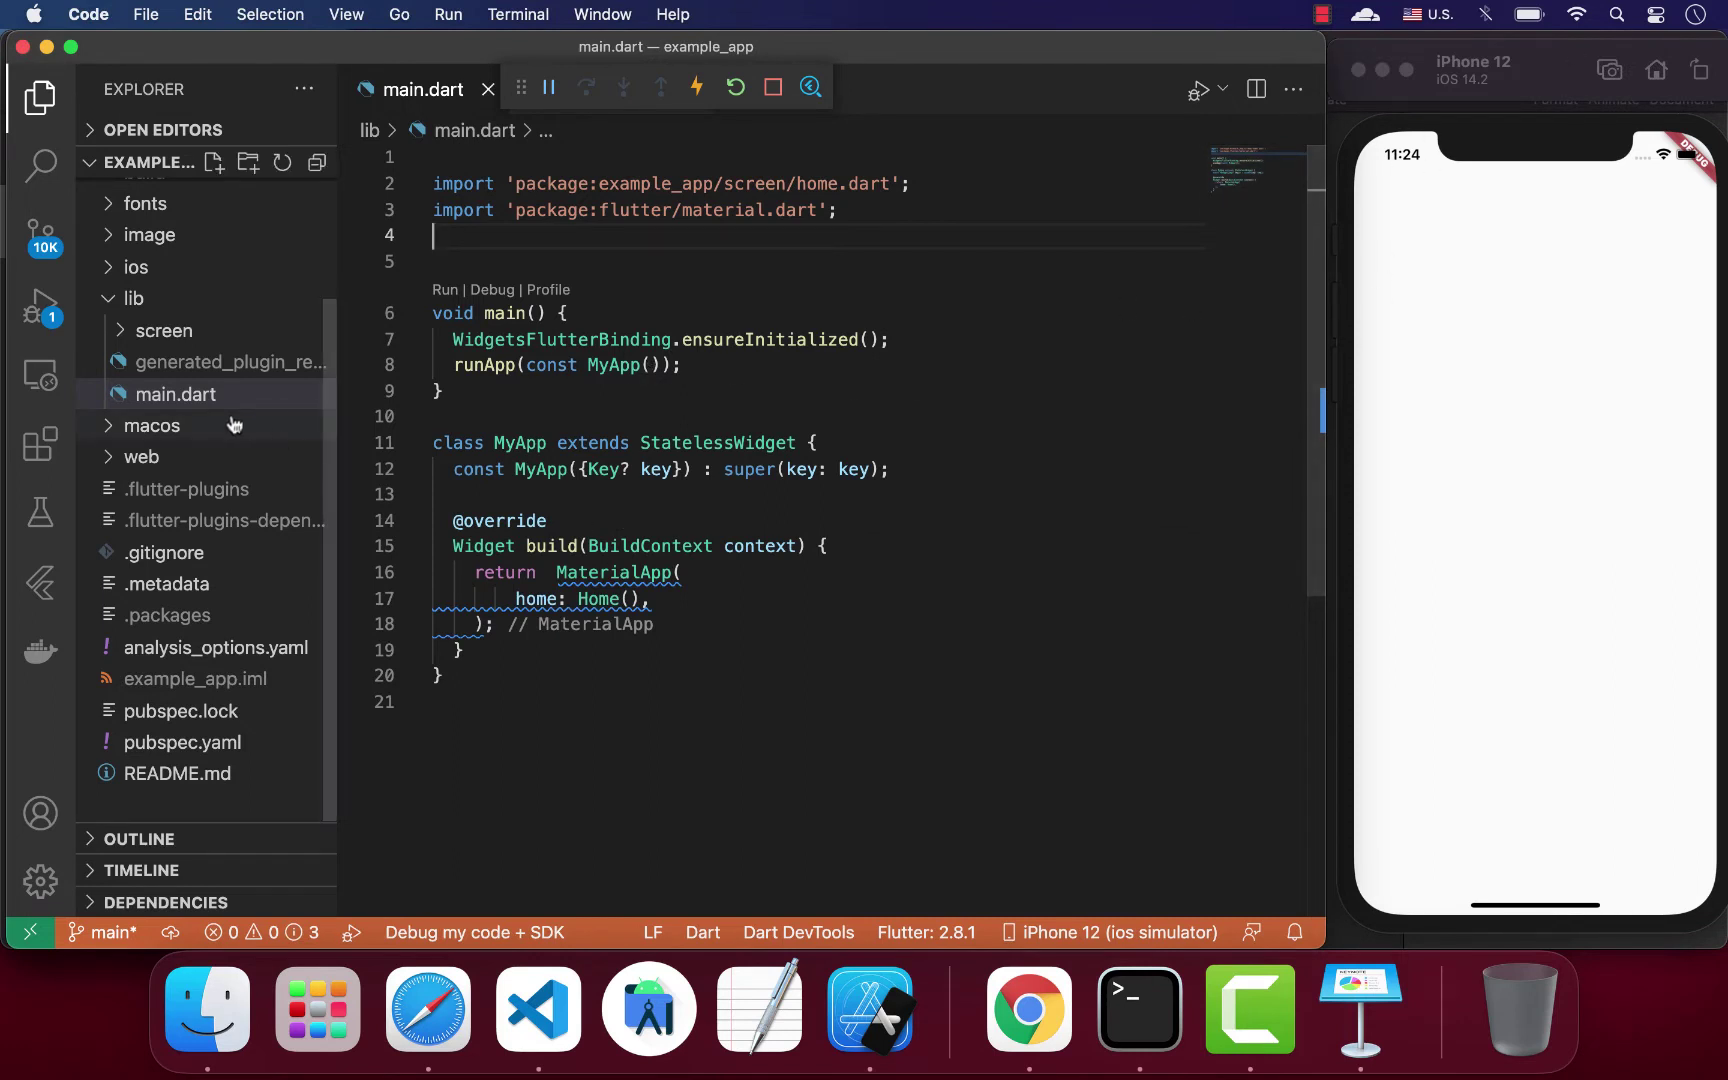
click(203, 337)
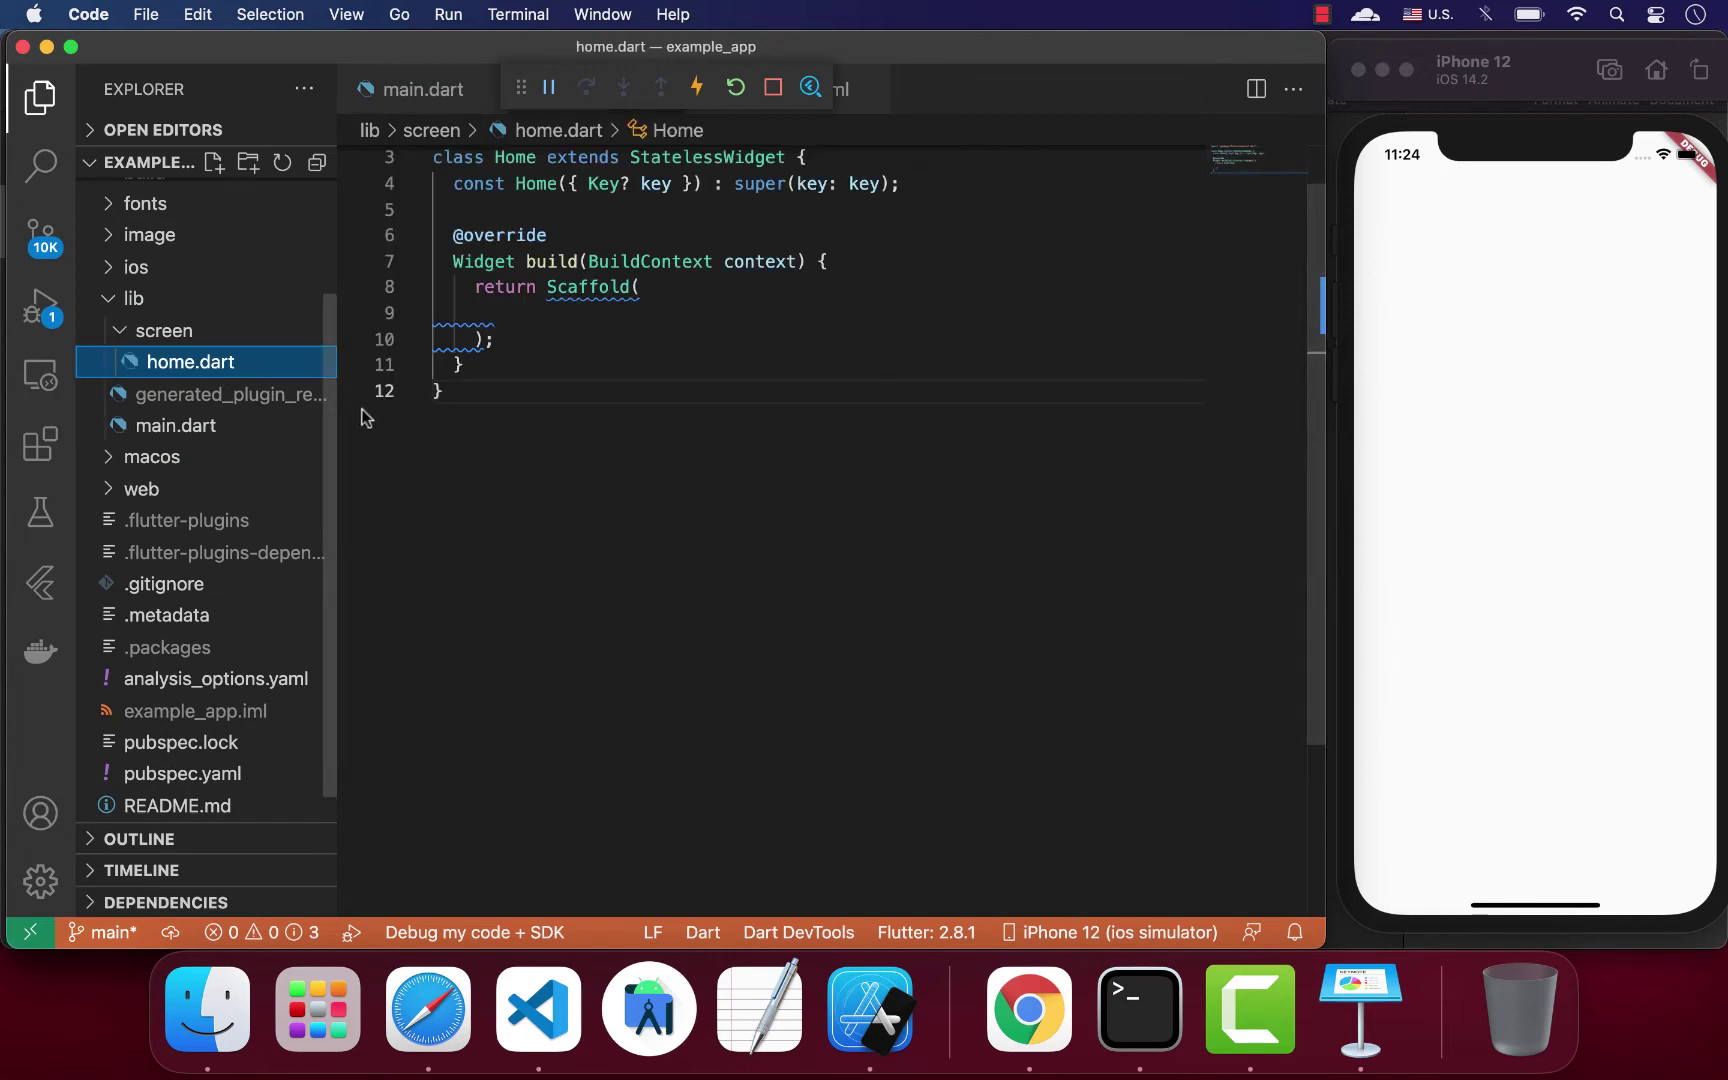
Collapse the screen and lib folders, re-expand lib, and switch to the database presentation
click(210, 332)
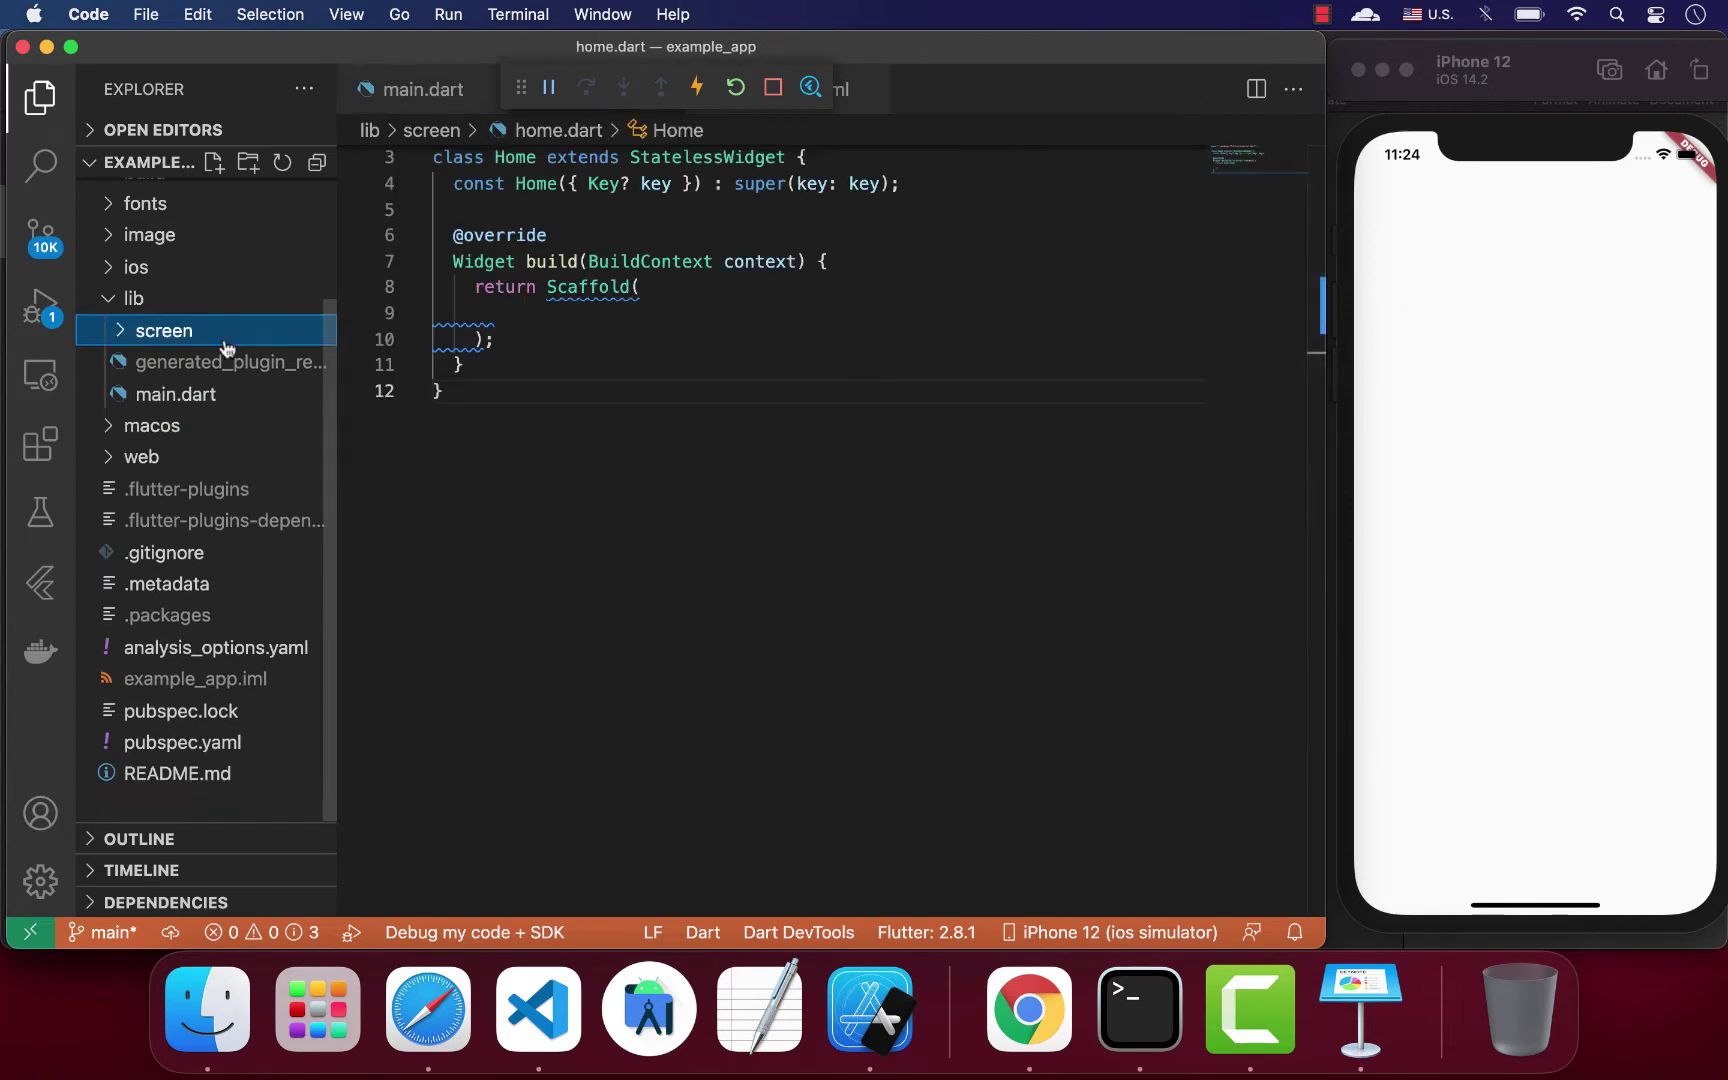
click(115, 299)
click(142, 394)
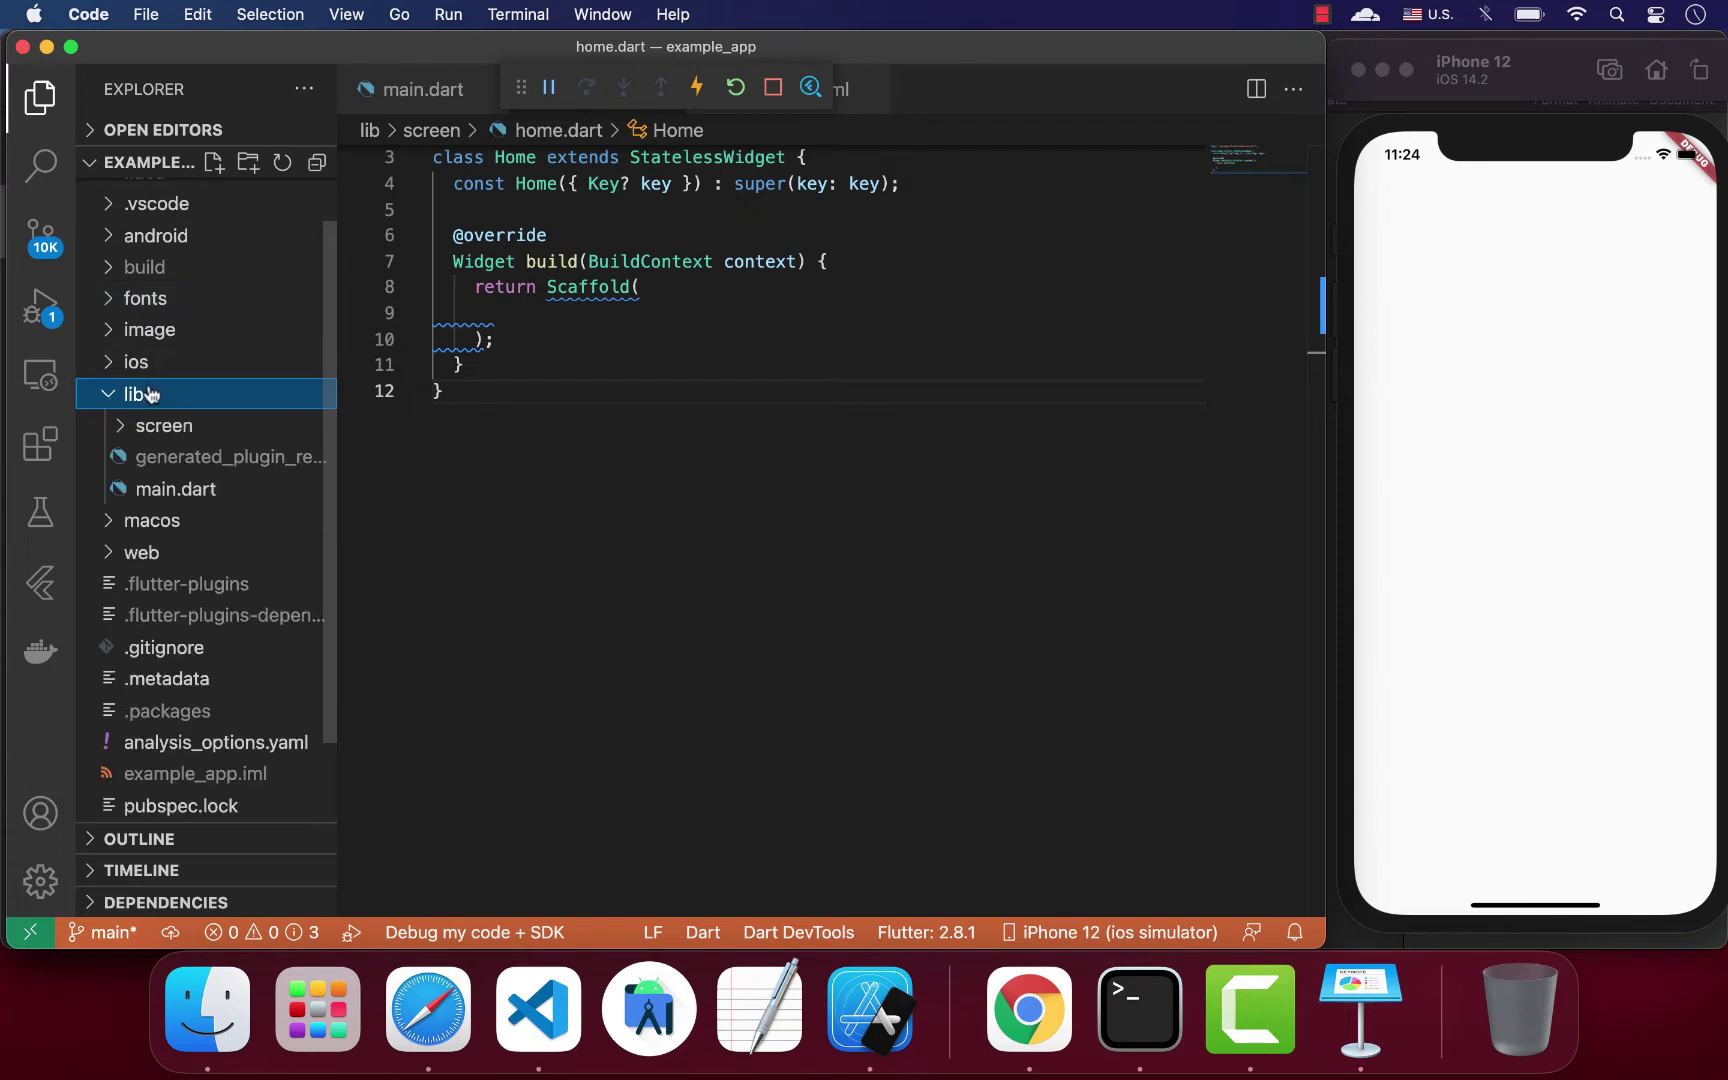
click(1359, 1010)
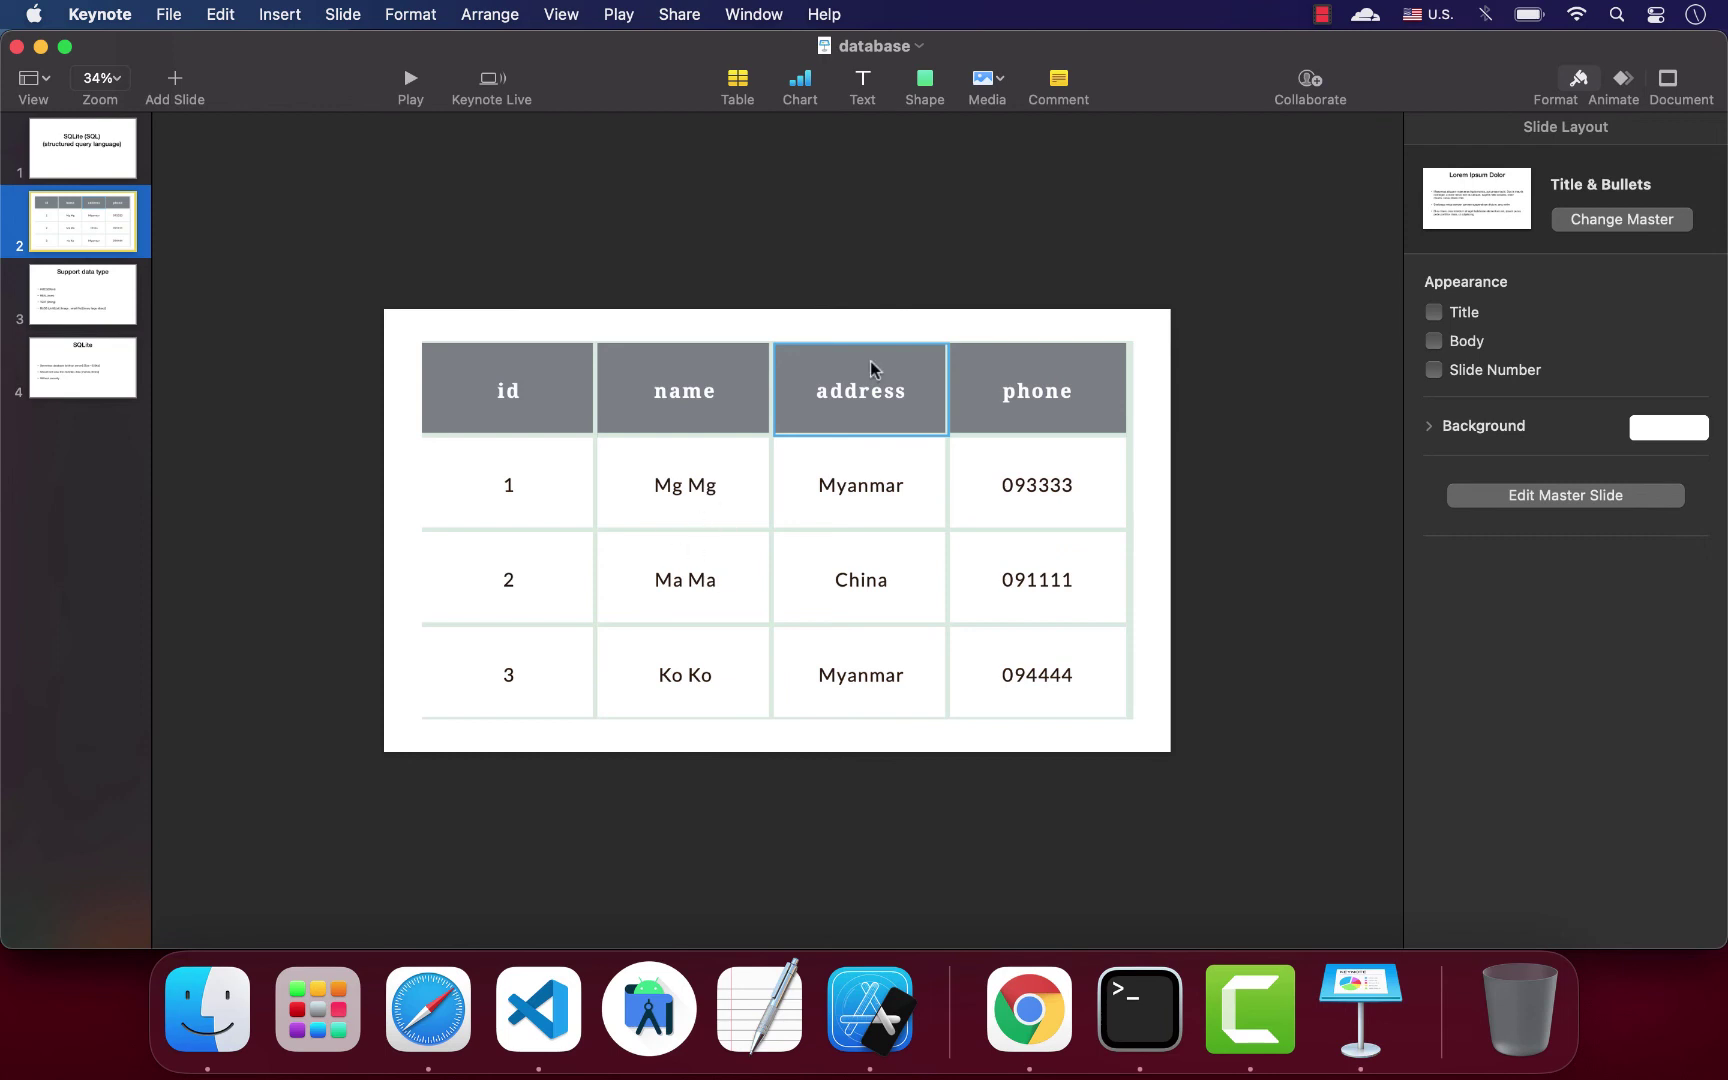
Create a new folder named 'database' inside lib
click(537, 1009)
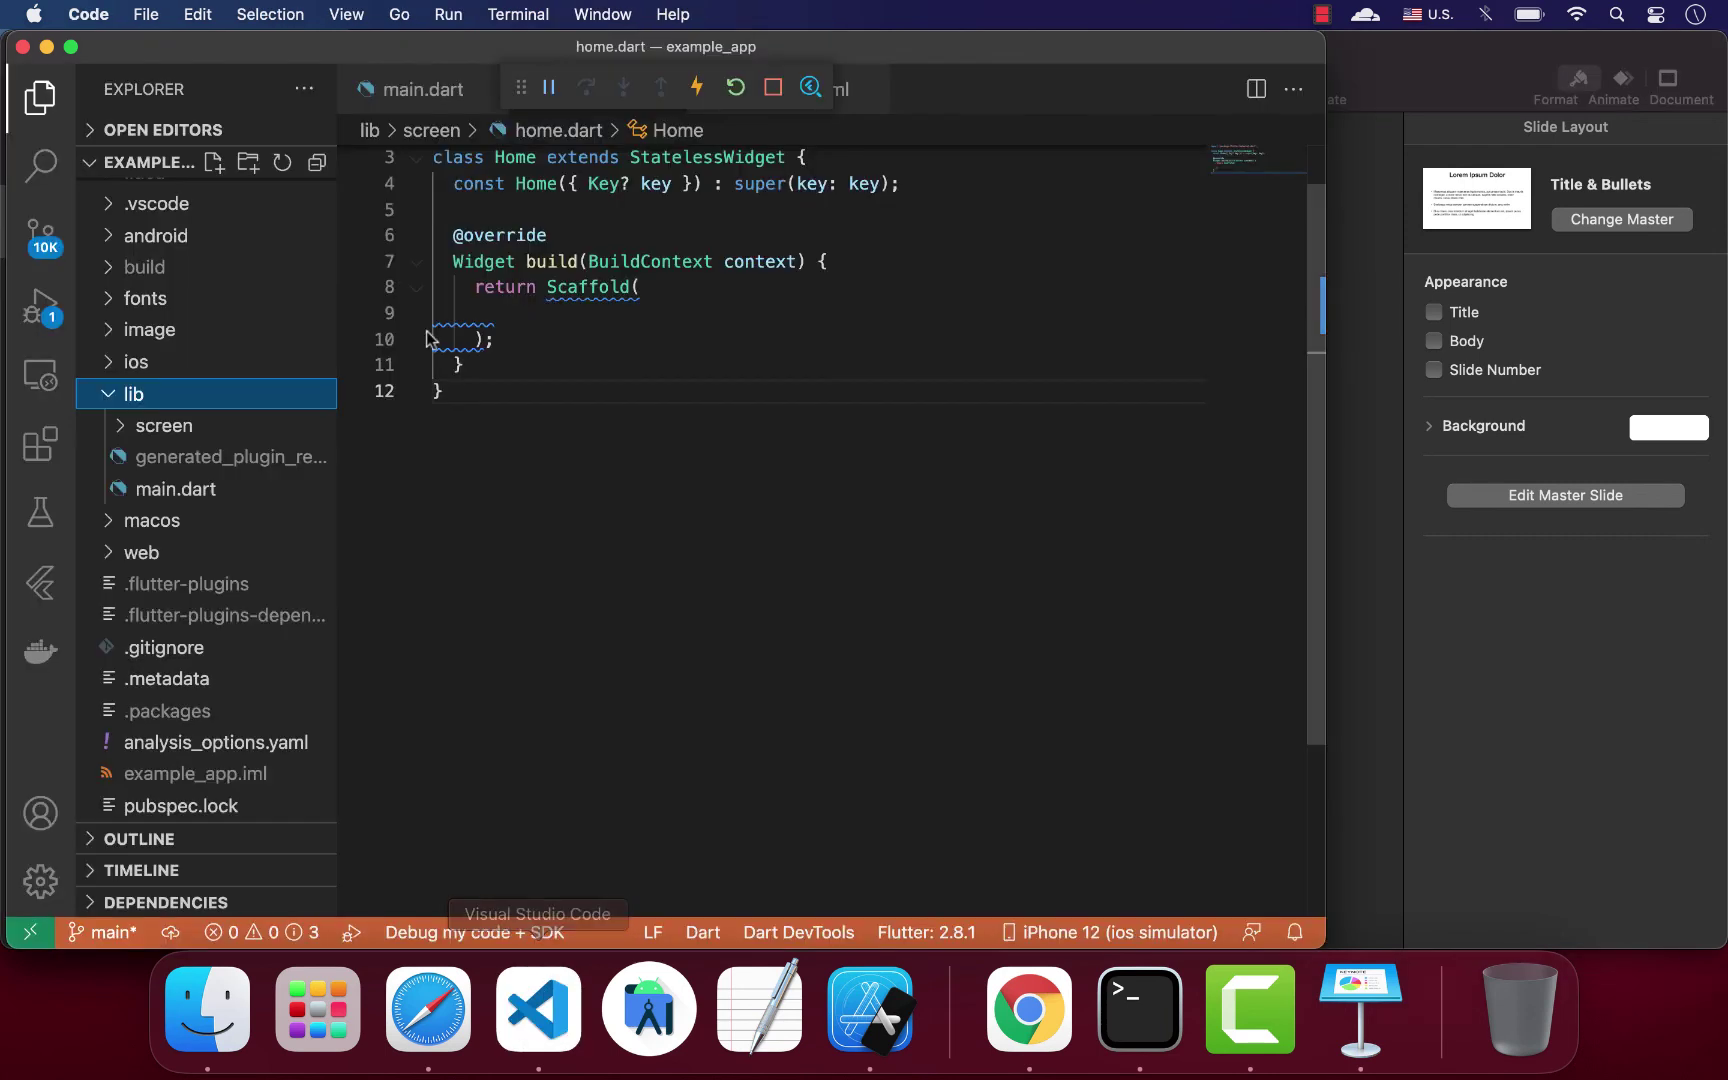
click(152, 396)
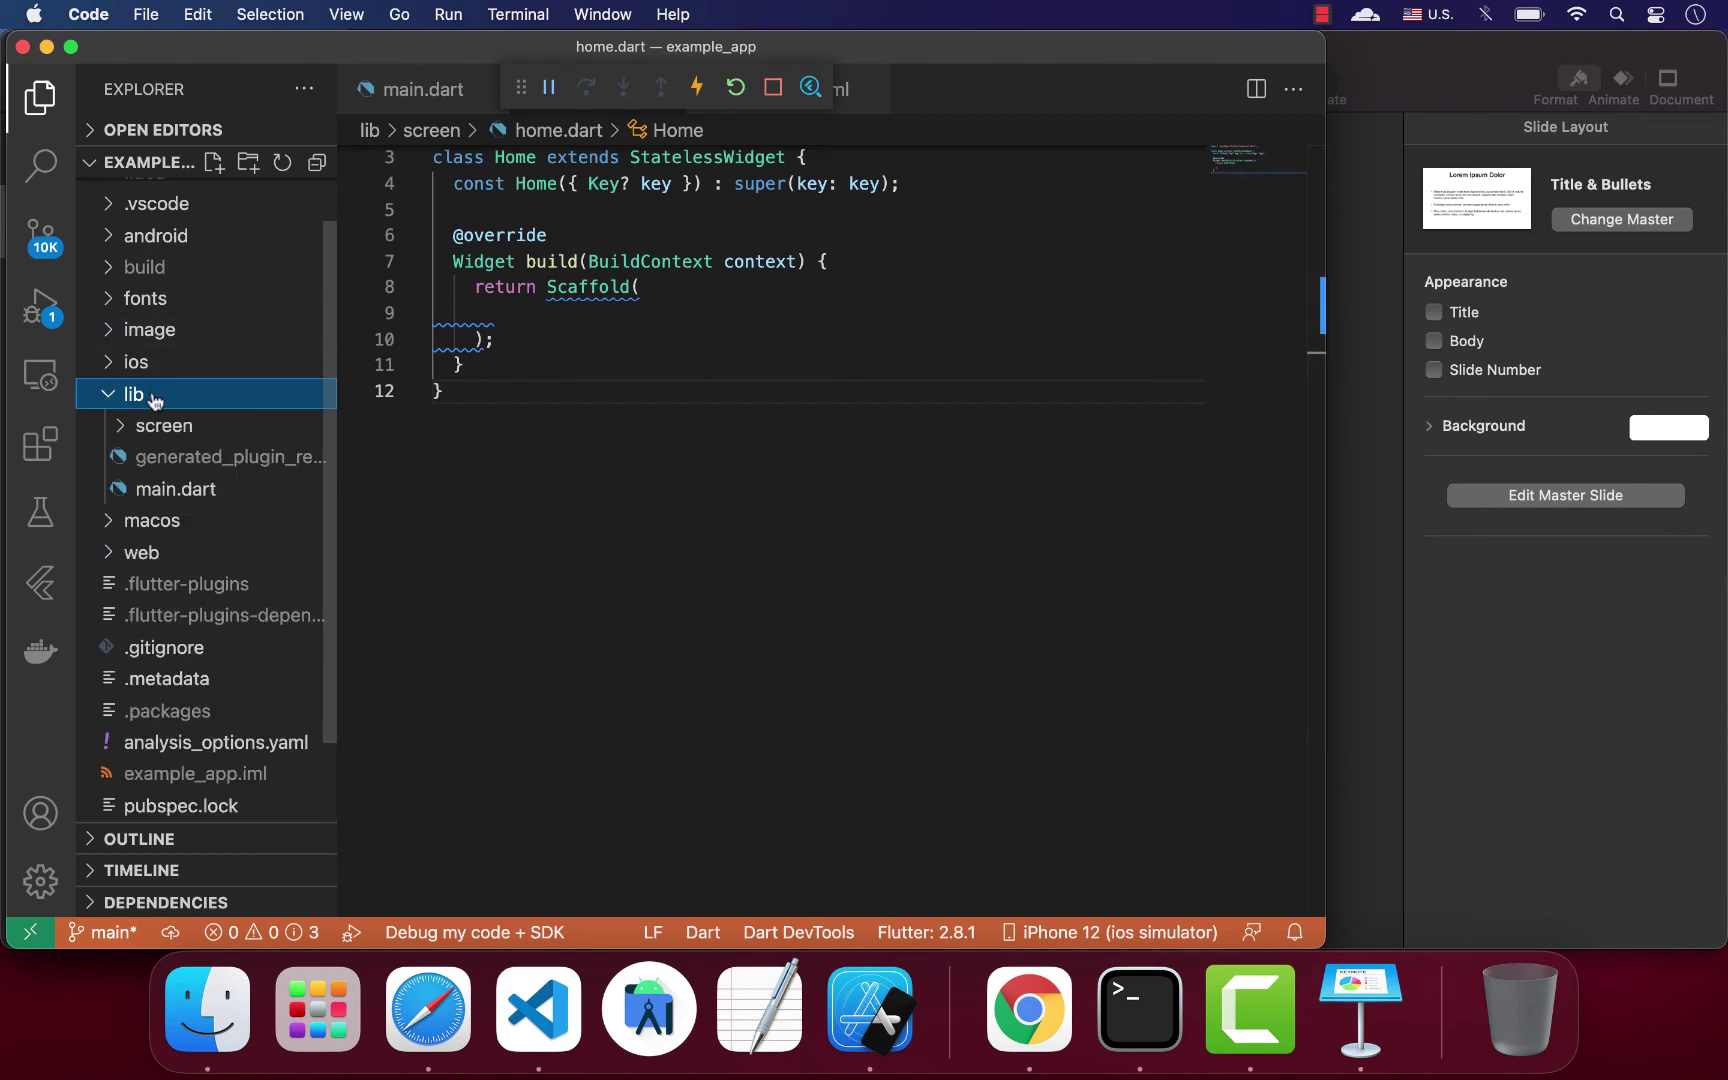
right_click(153, 399)
click(196, 431)
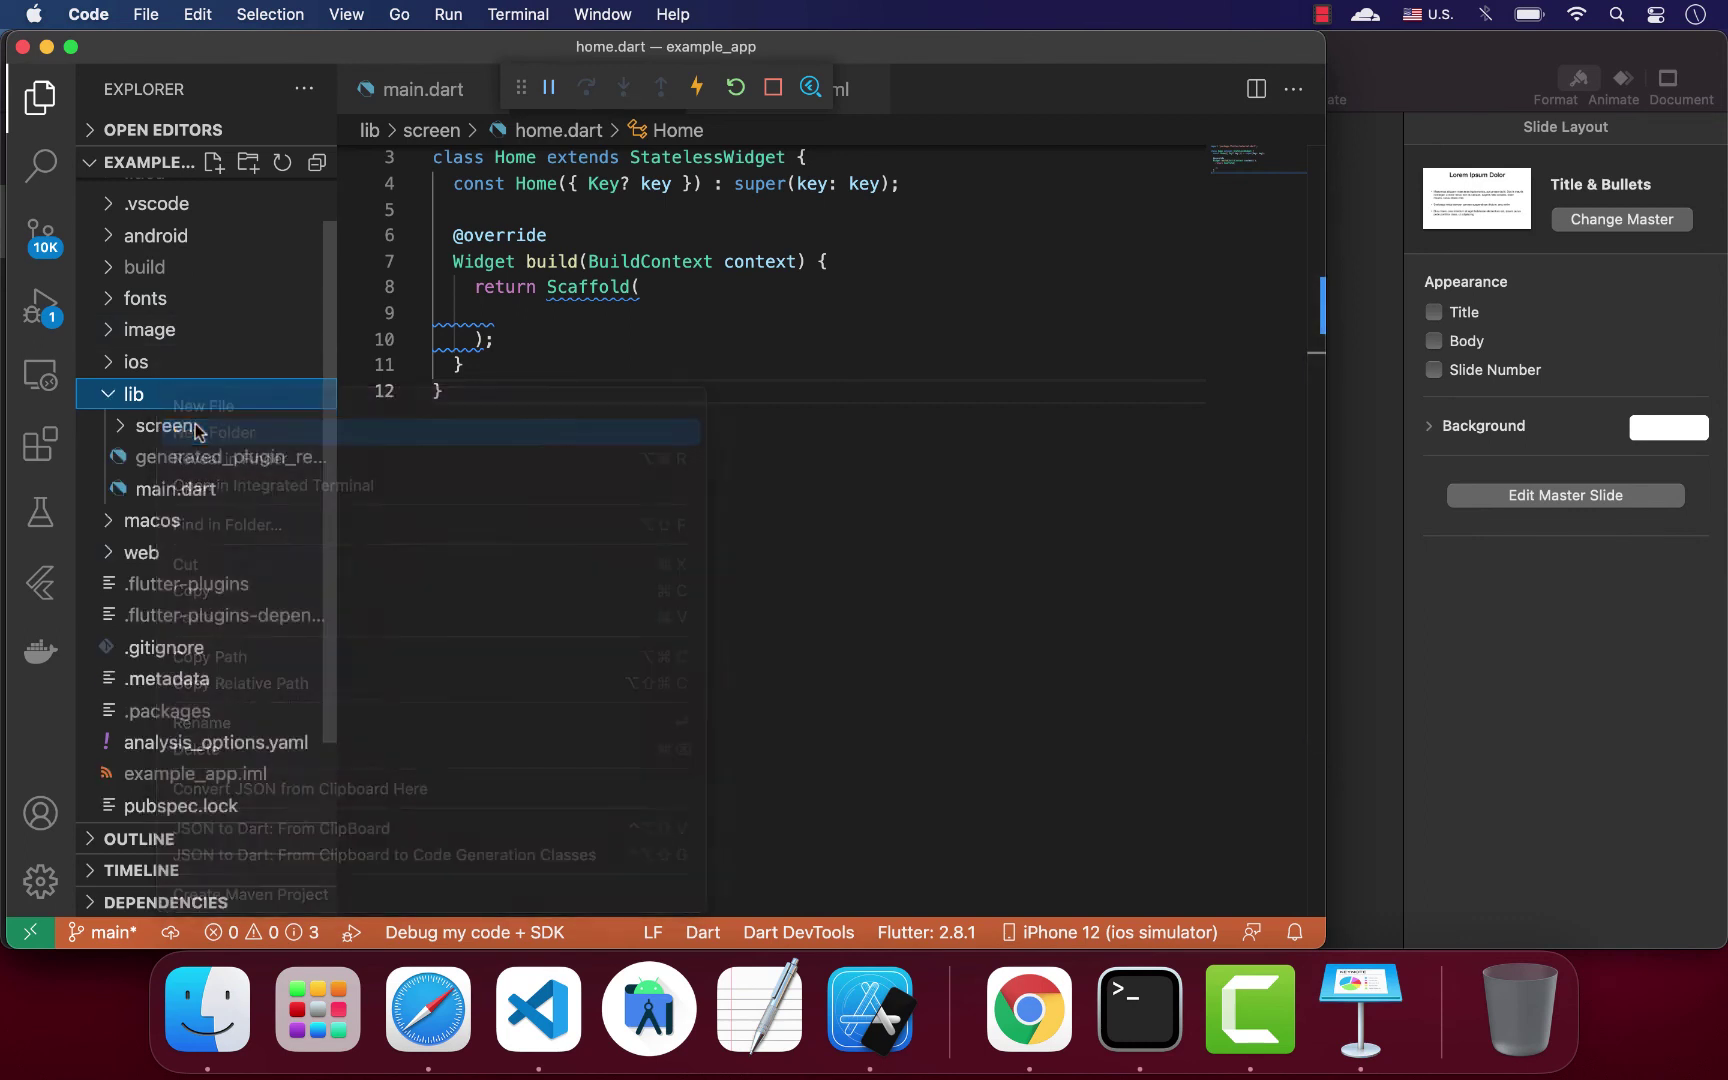
text(database)
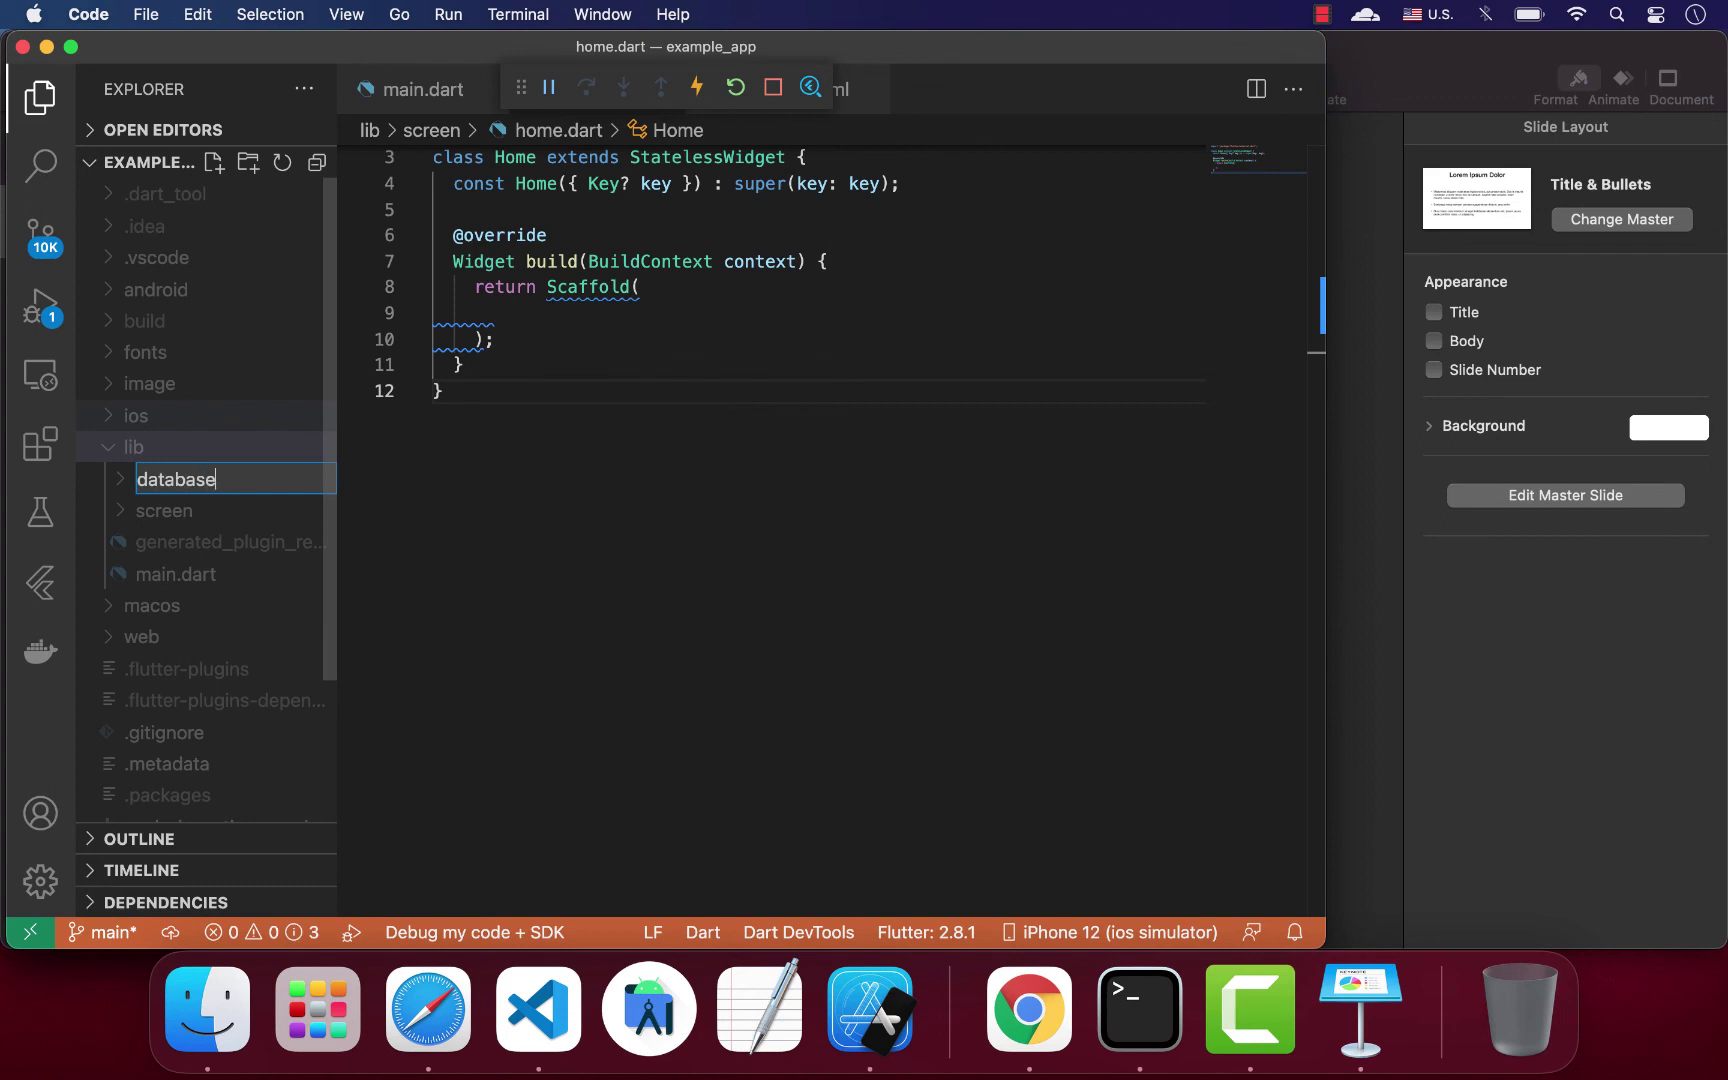
key(Return)
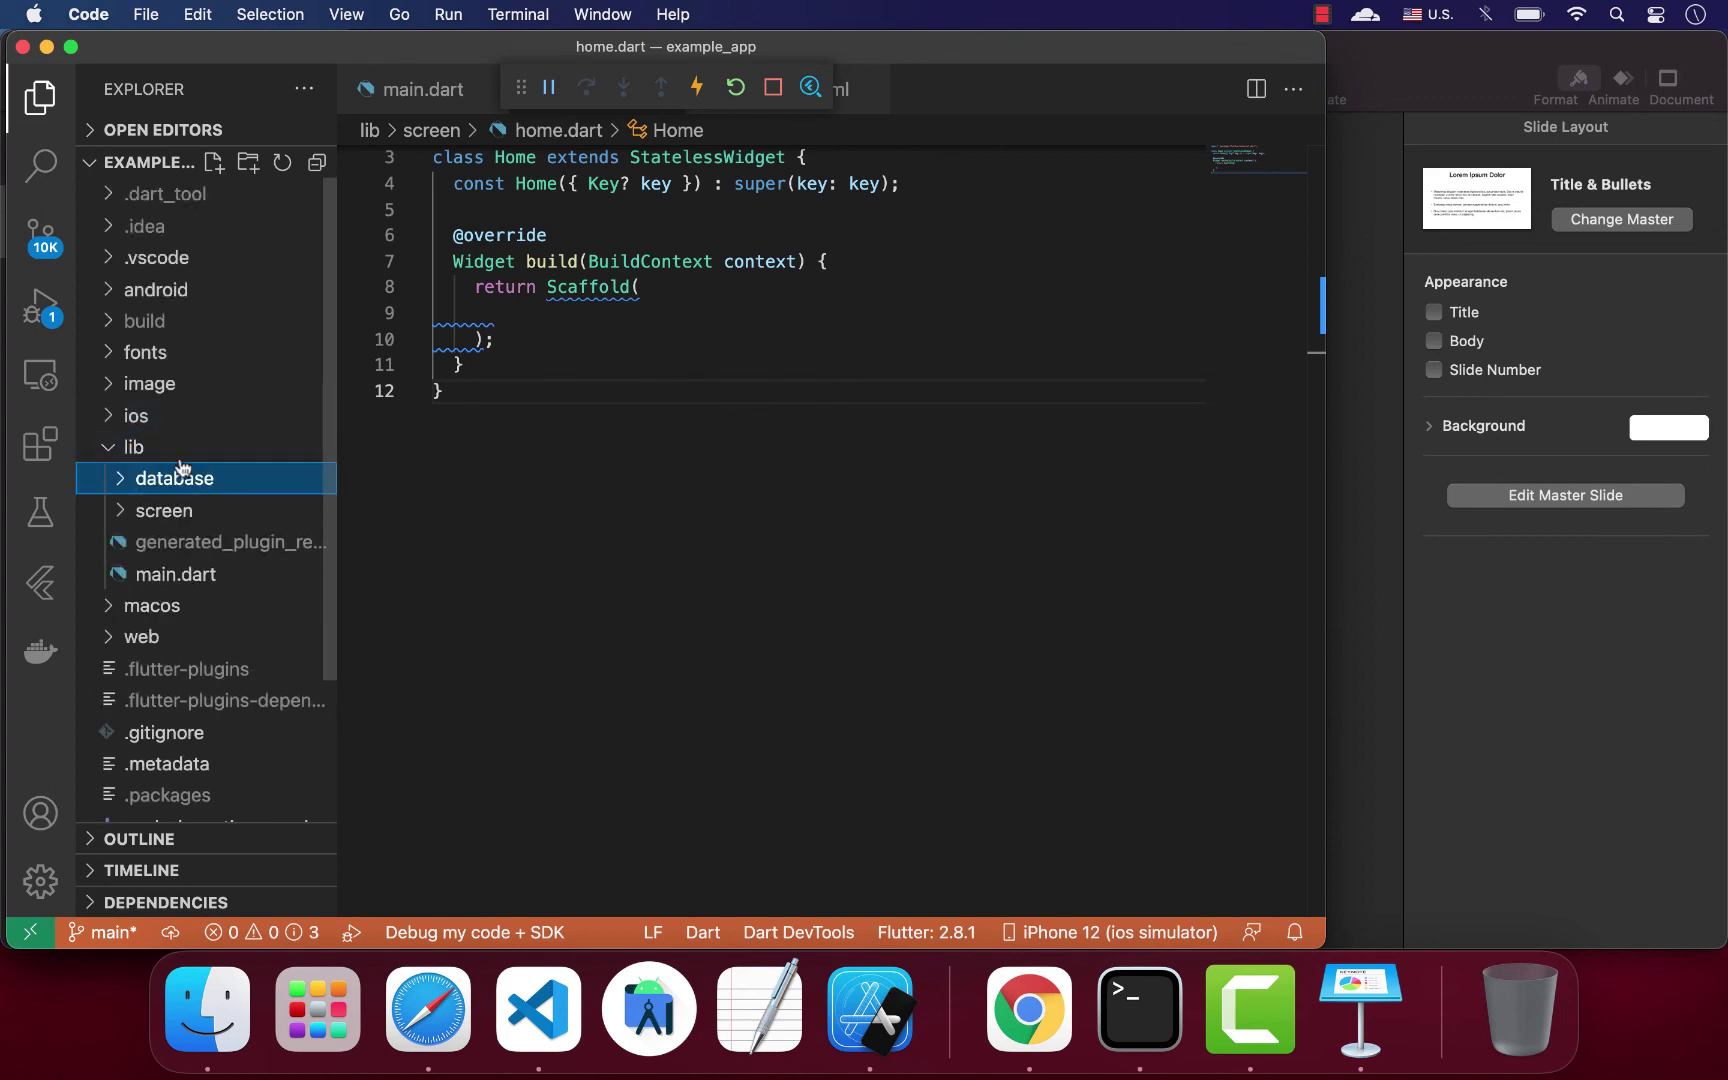
Start a new file named database_helper.dart inside the database folder, correcting typos in the name
click(183, 476)
right_click(199, 480)
click(200, 484)
text(datab)
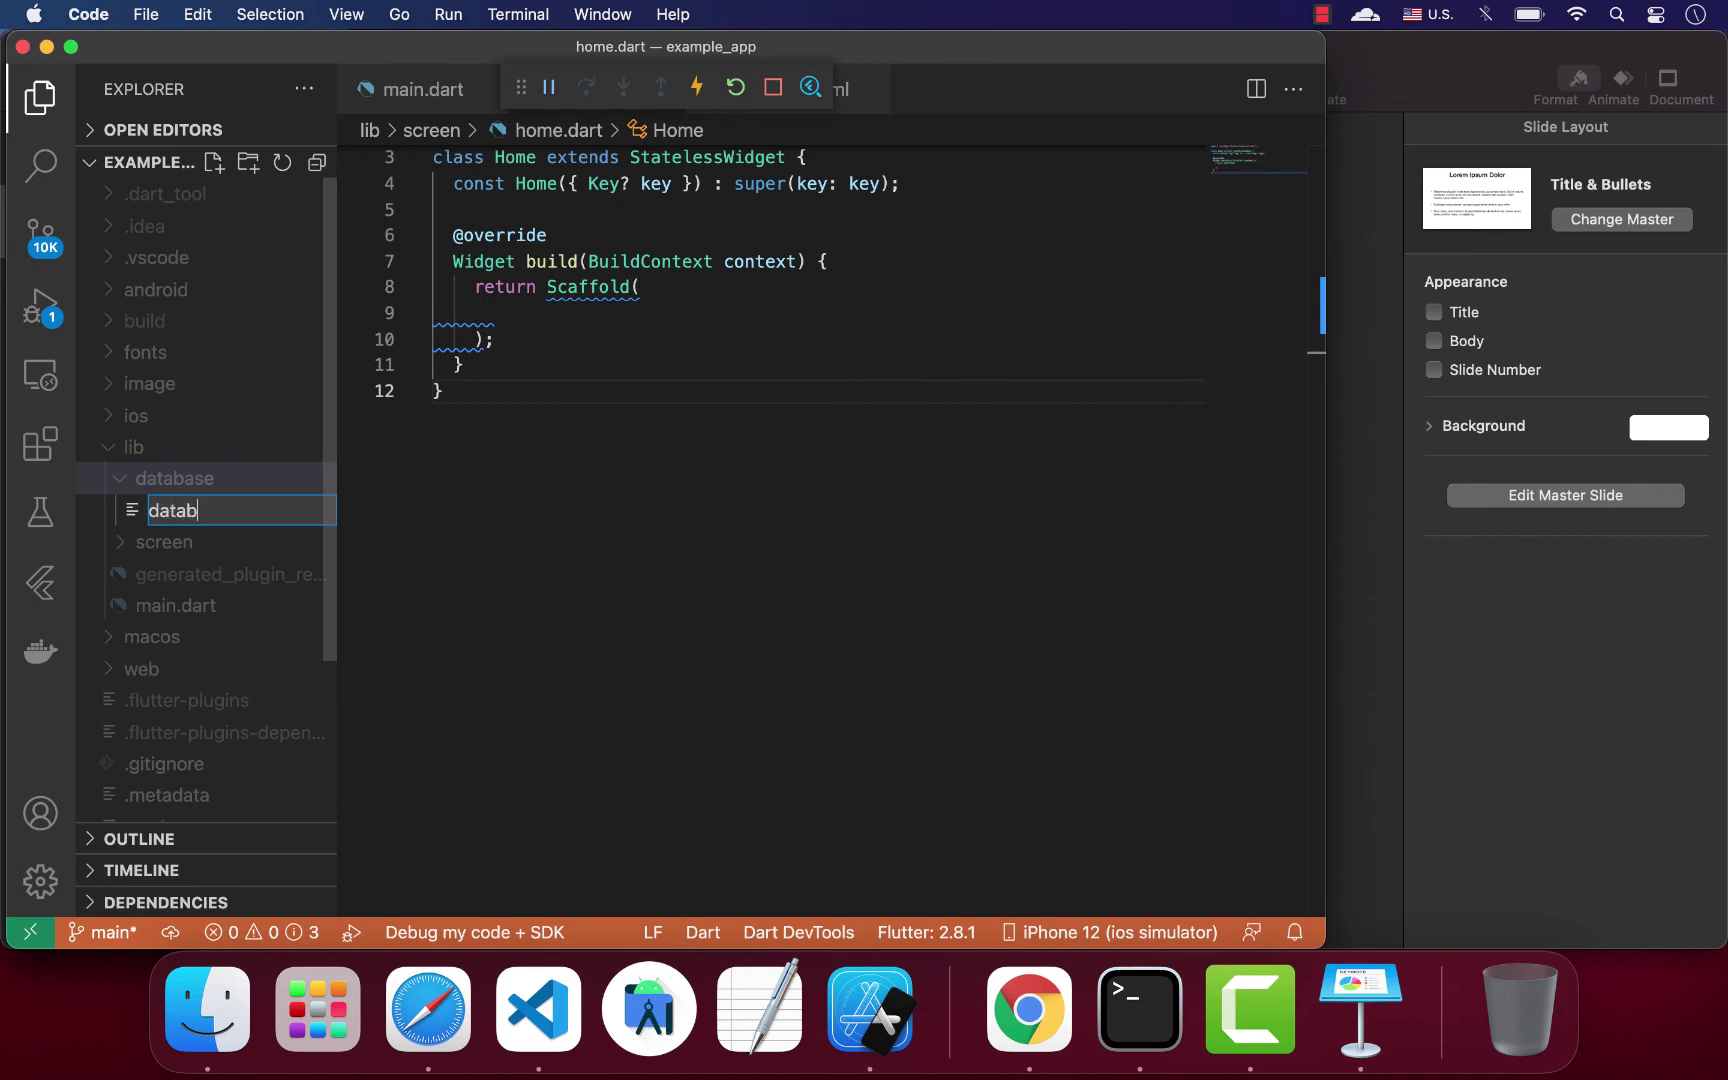
text(se)
key(BackSpace)
key(BackSpace)
text(ase_)
text(helope)
key(BackSpace)
key(BackSpace)
key(BackSpace)
text(per.dar)
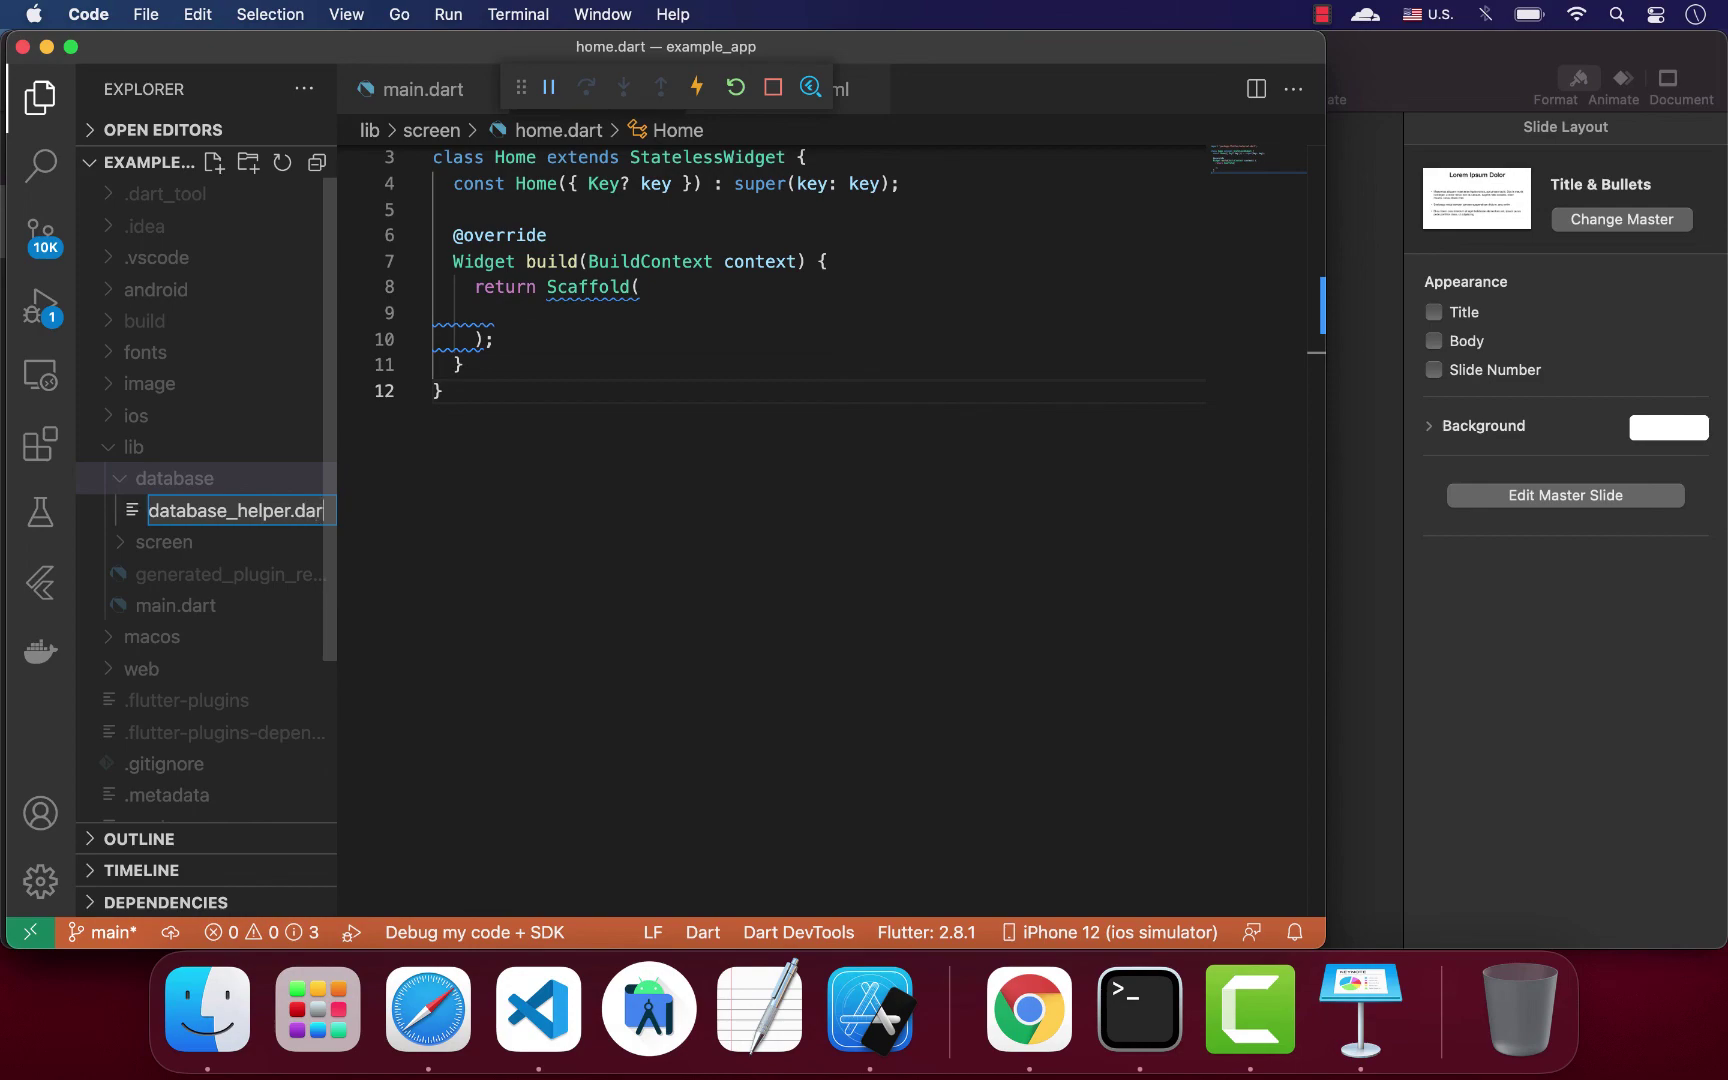